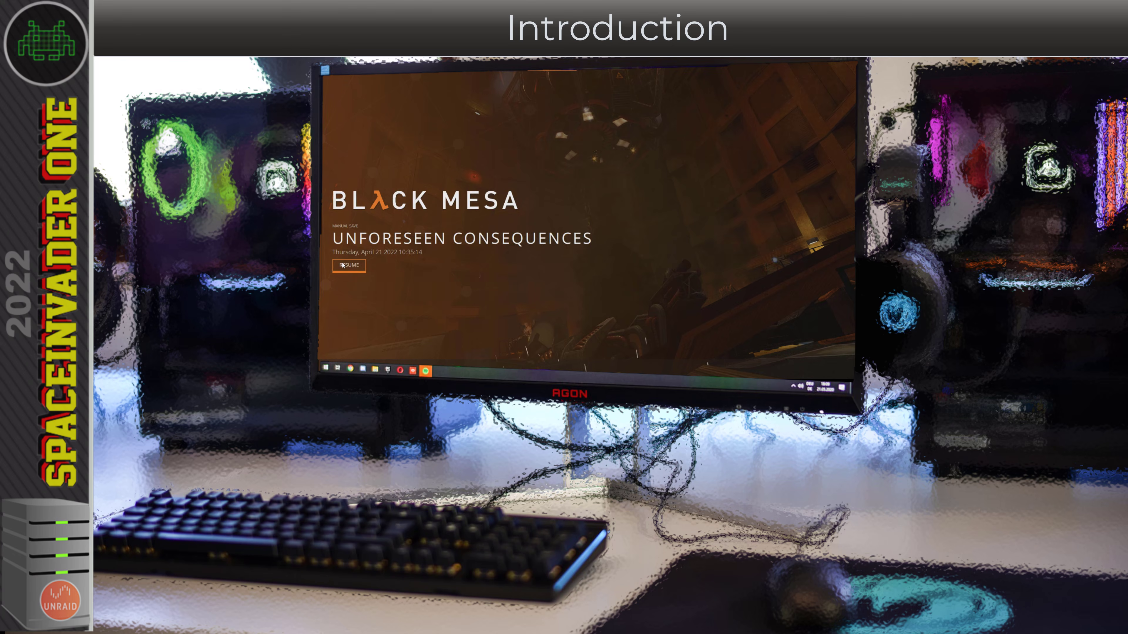
click(342, 265)
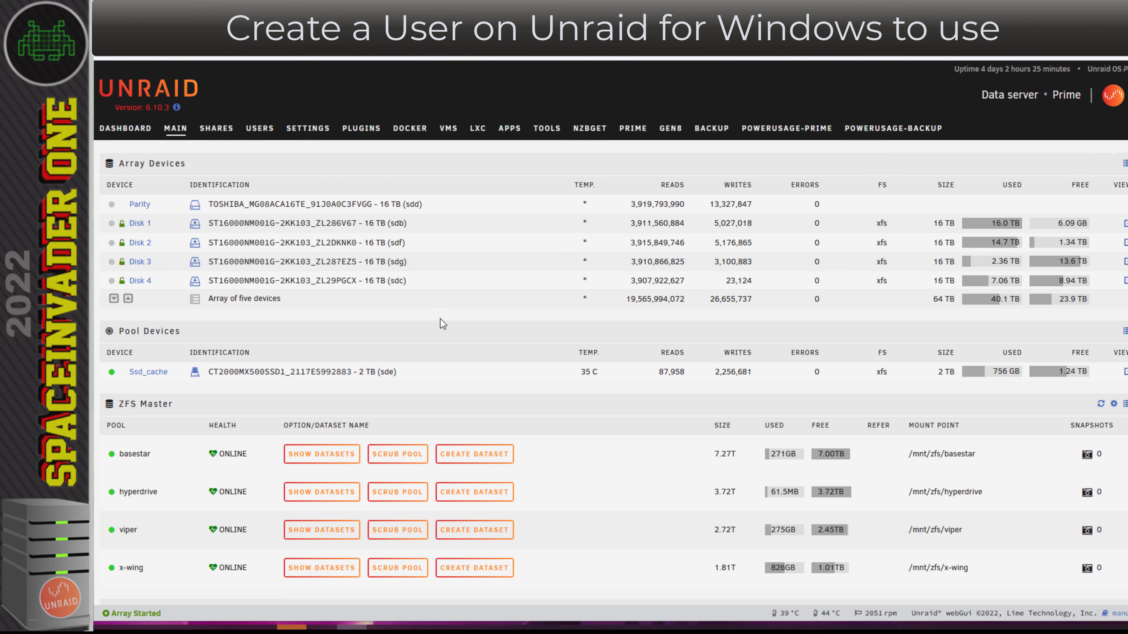
Add a share-access user named laptop on the server, entering and retyping the account password.
click(256, 134)
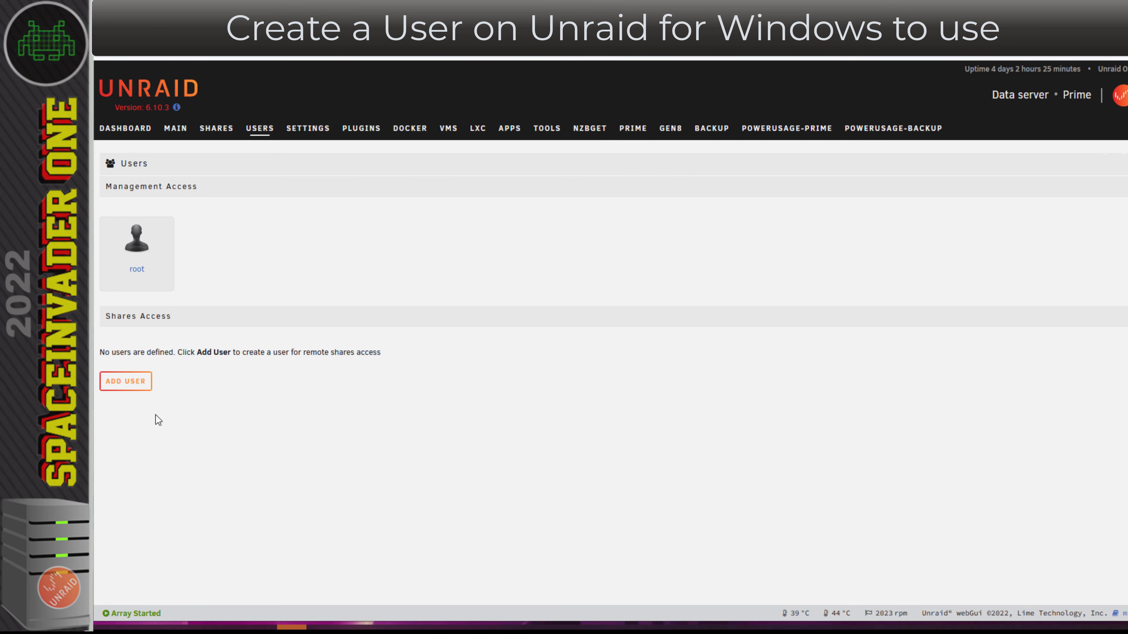
click(128, 381)
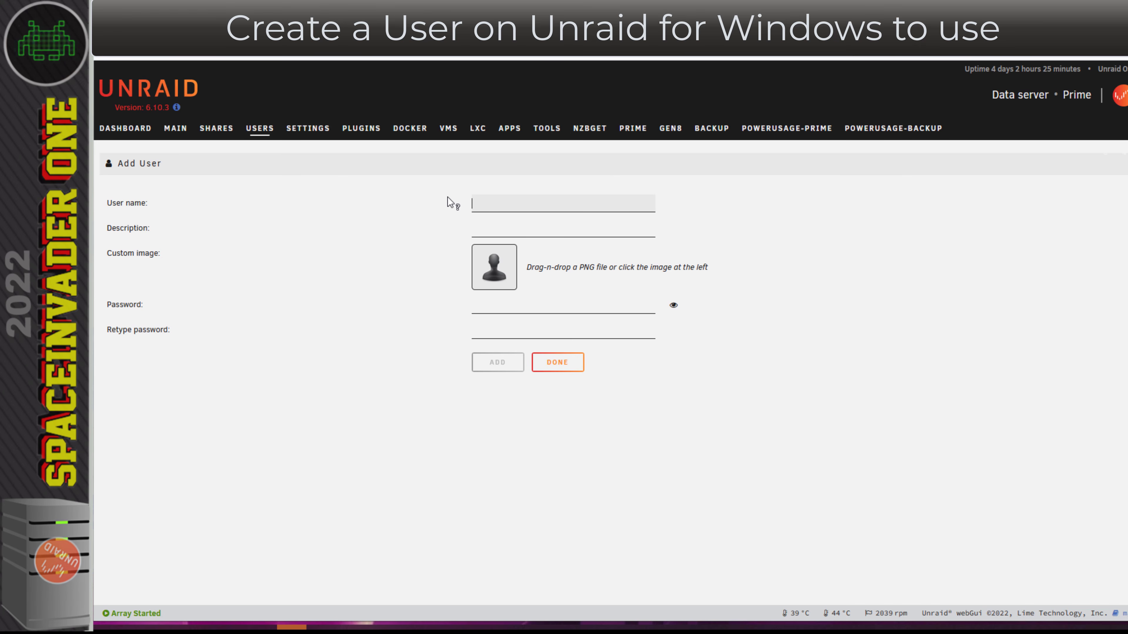
text(laptop)
key(Tab)
text(••••)
key(Tab)
text(••••)
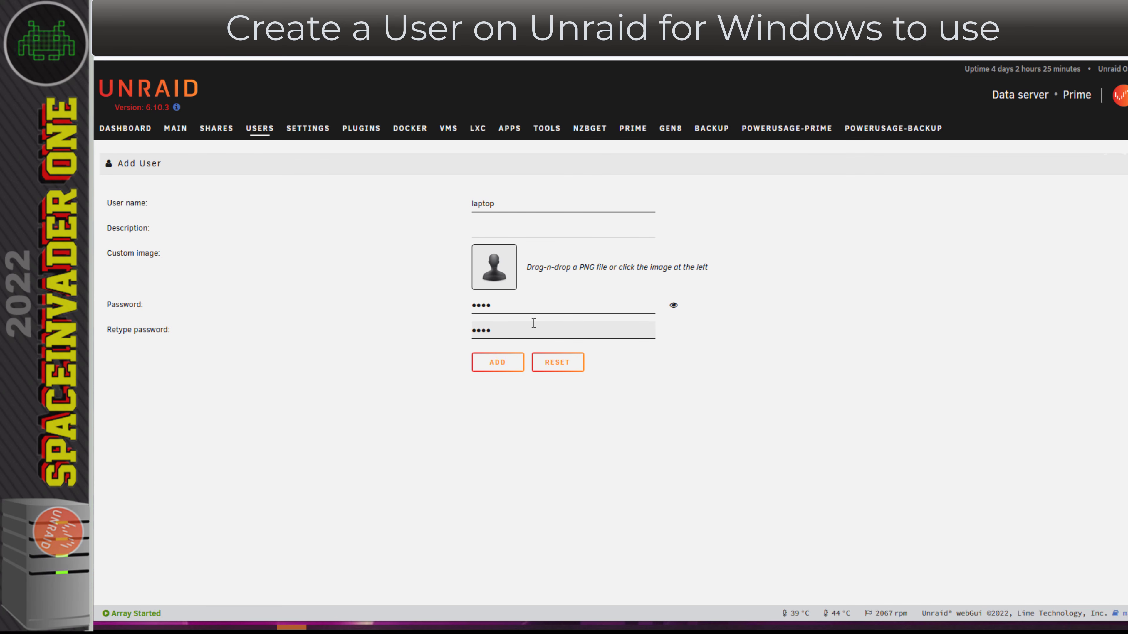
click(492, 367)
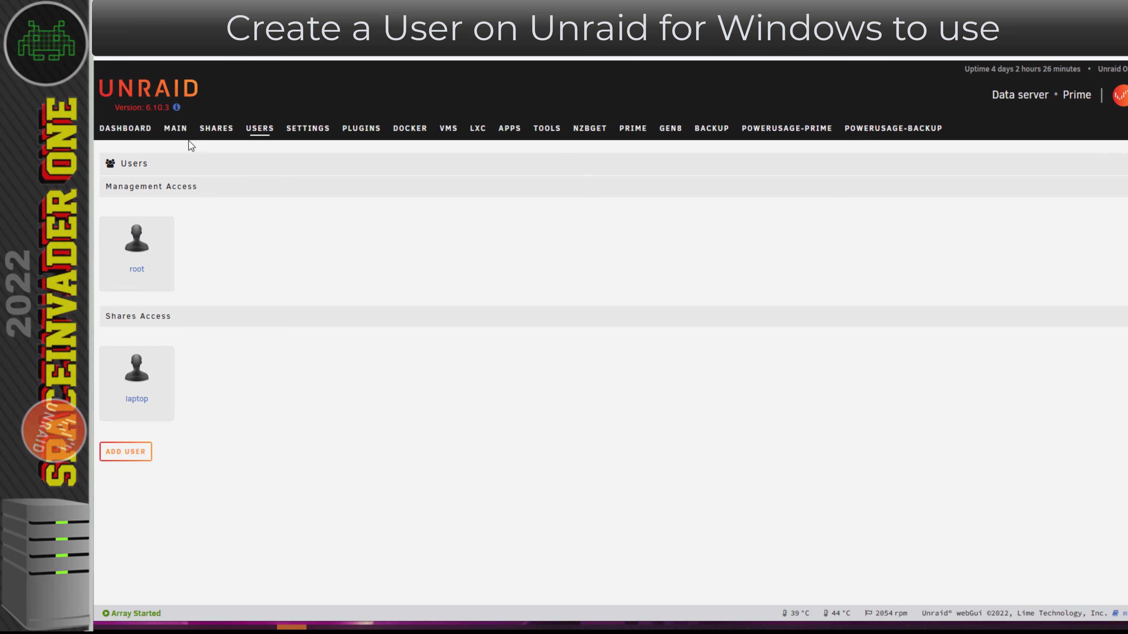
Add a new share named backups with the cache pool set to No.
click(176, 129)
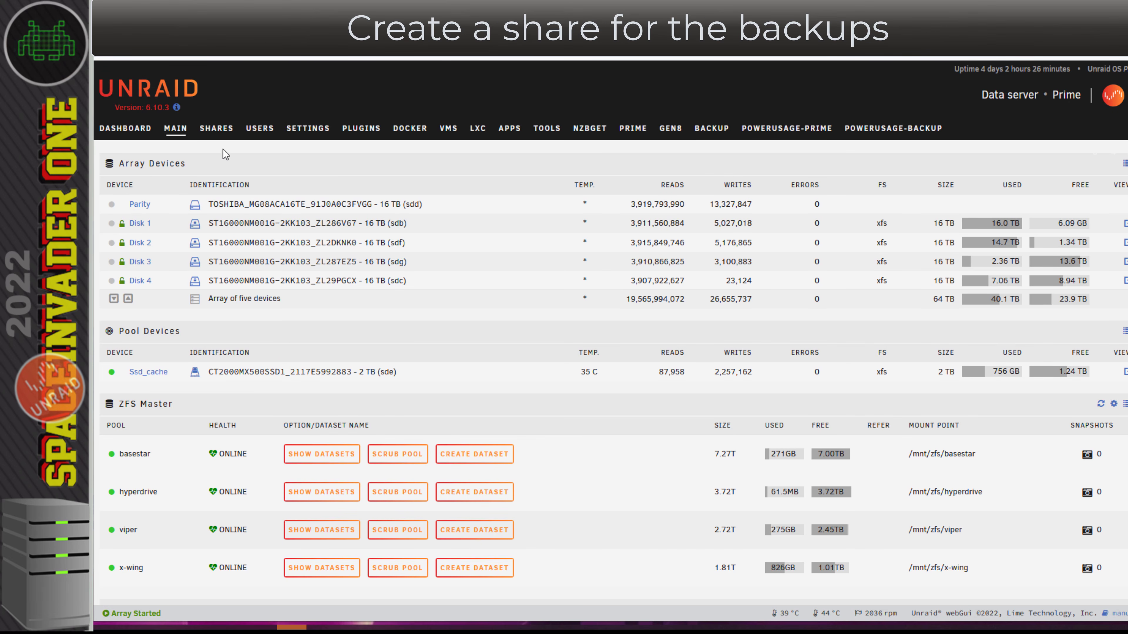
click(217, 128)
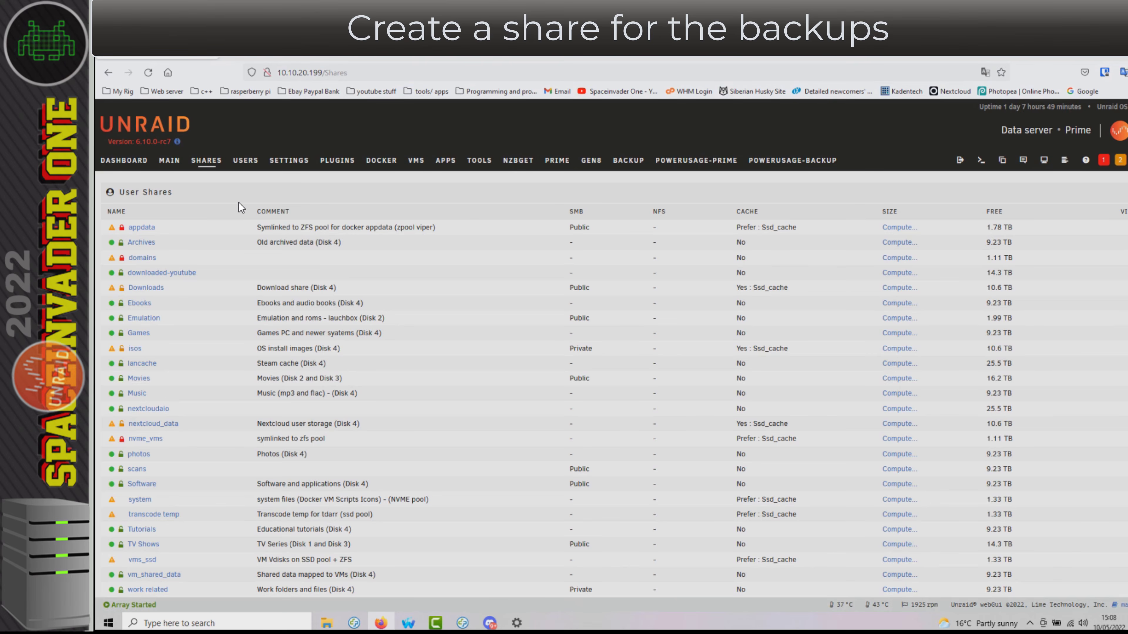
scroll(239, 203, down, 3)
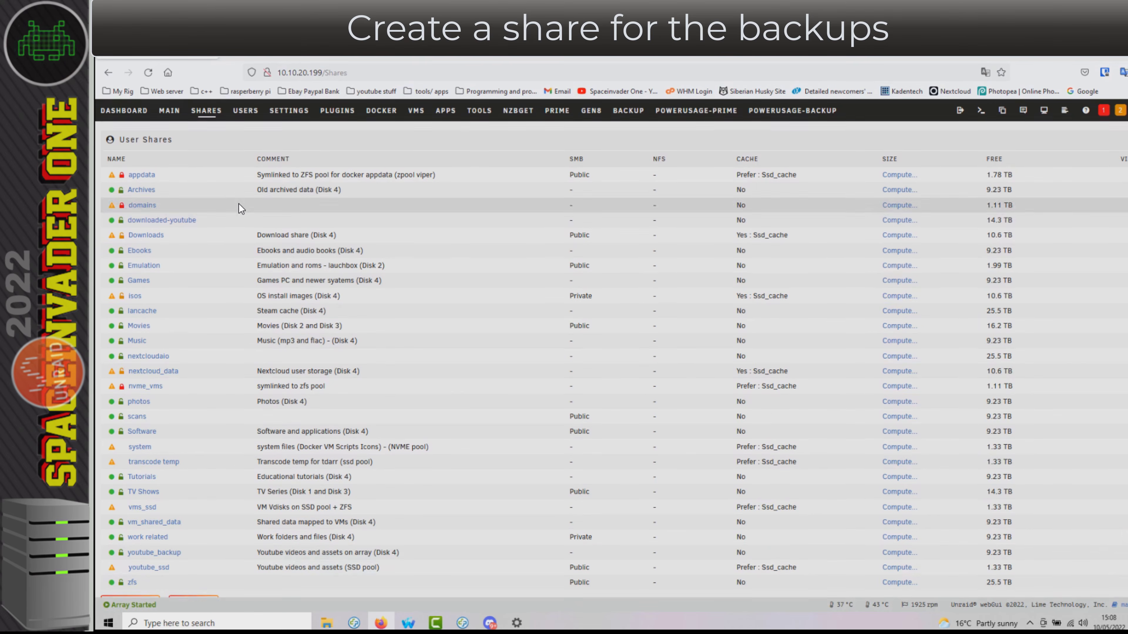
click(193, 581)
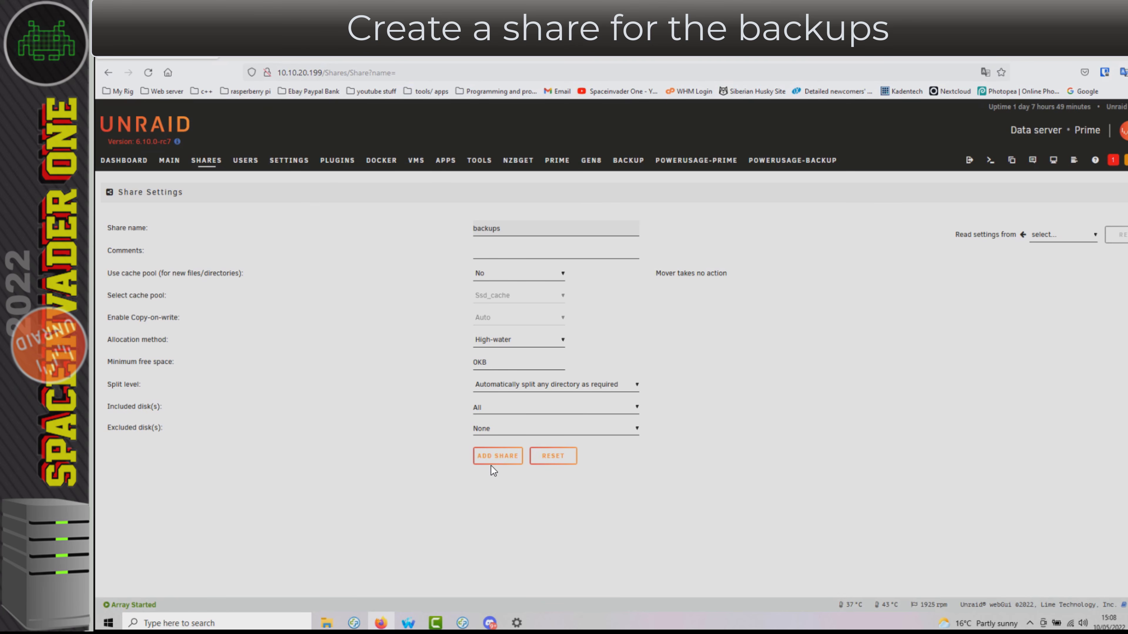
click(489, 458)
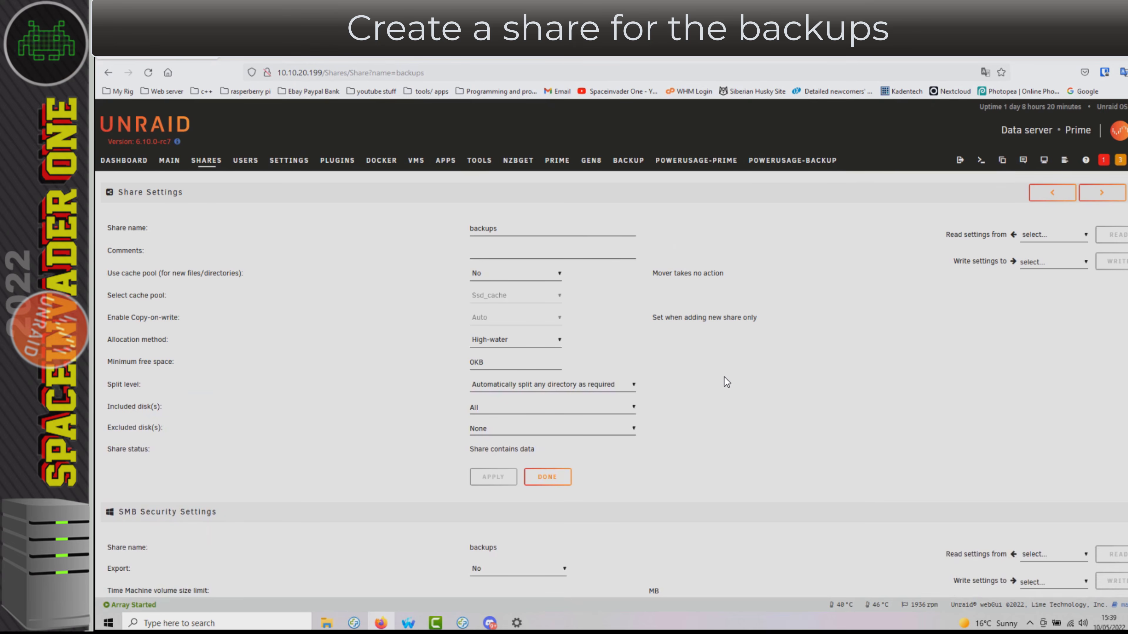
Export the backups share over SMB with Public security, apply the change, and browse the share from the user shares list.
scroll(724, 377, down, 1)
scroll(725, 387, down, 1)
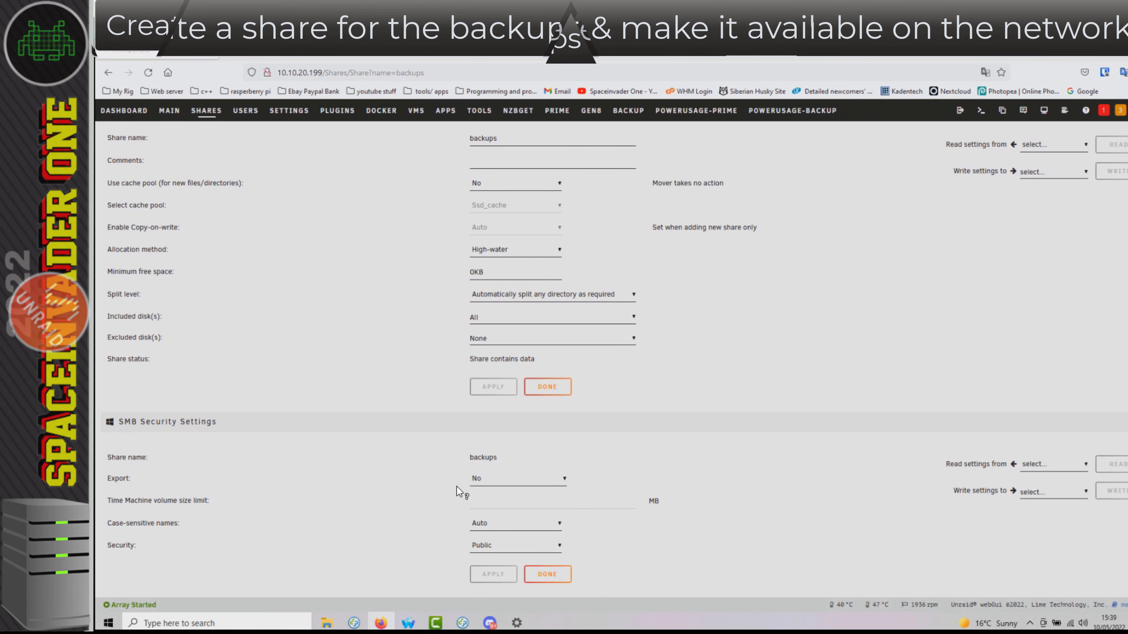
click(488, 480)
click(494, 511)
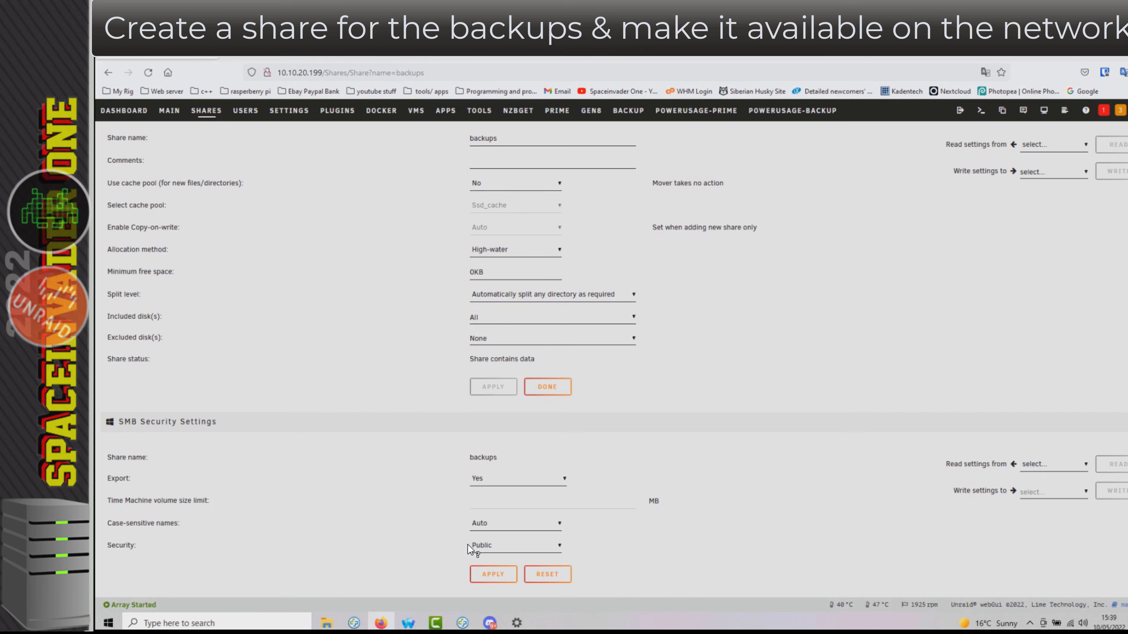
click(480, 549)
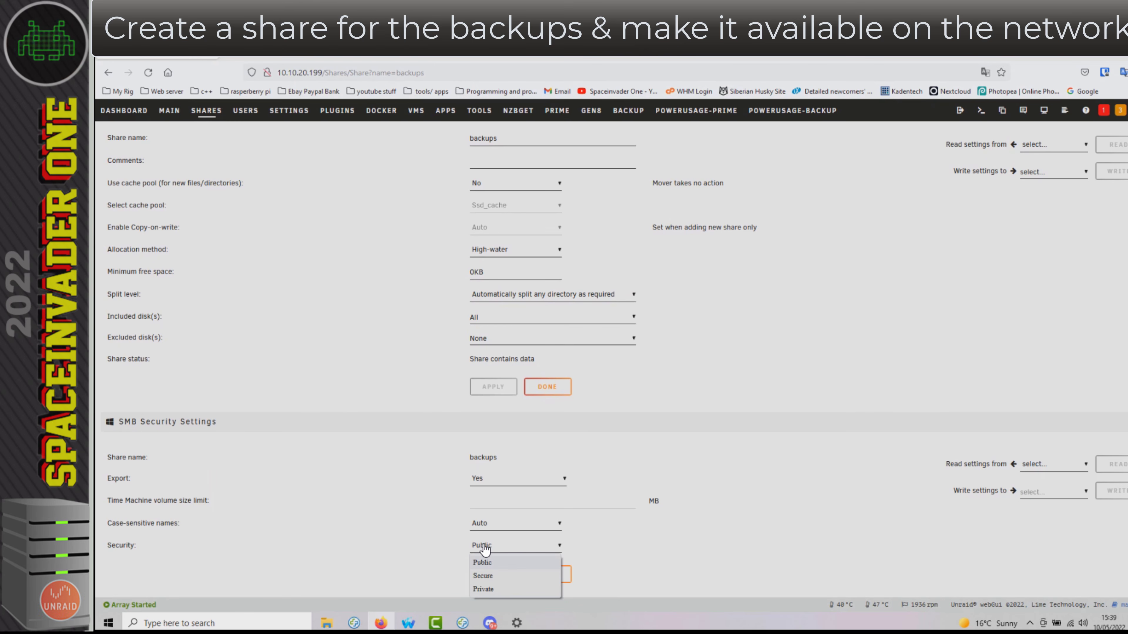
click(481, 562)
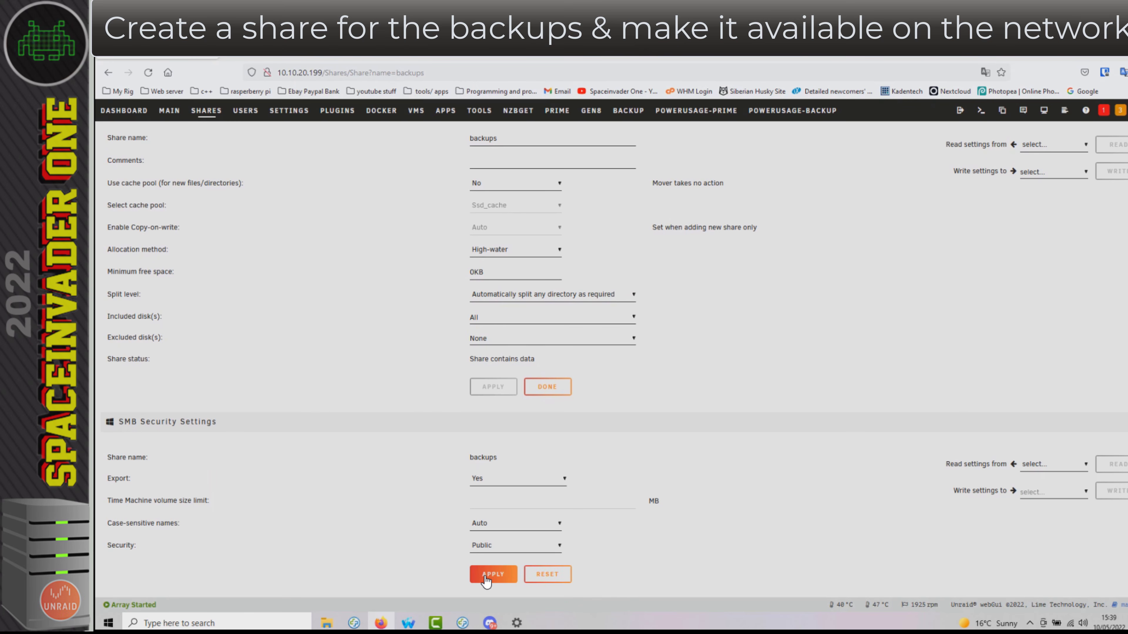
click(486, 577)
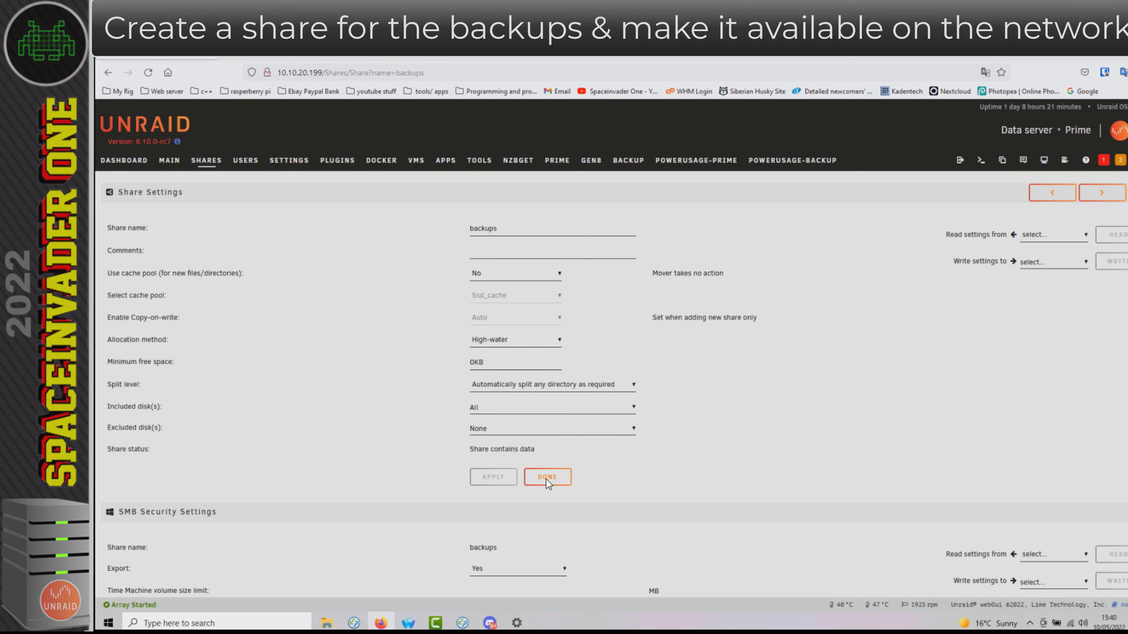
click(546, 478)
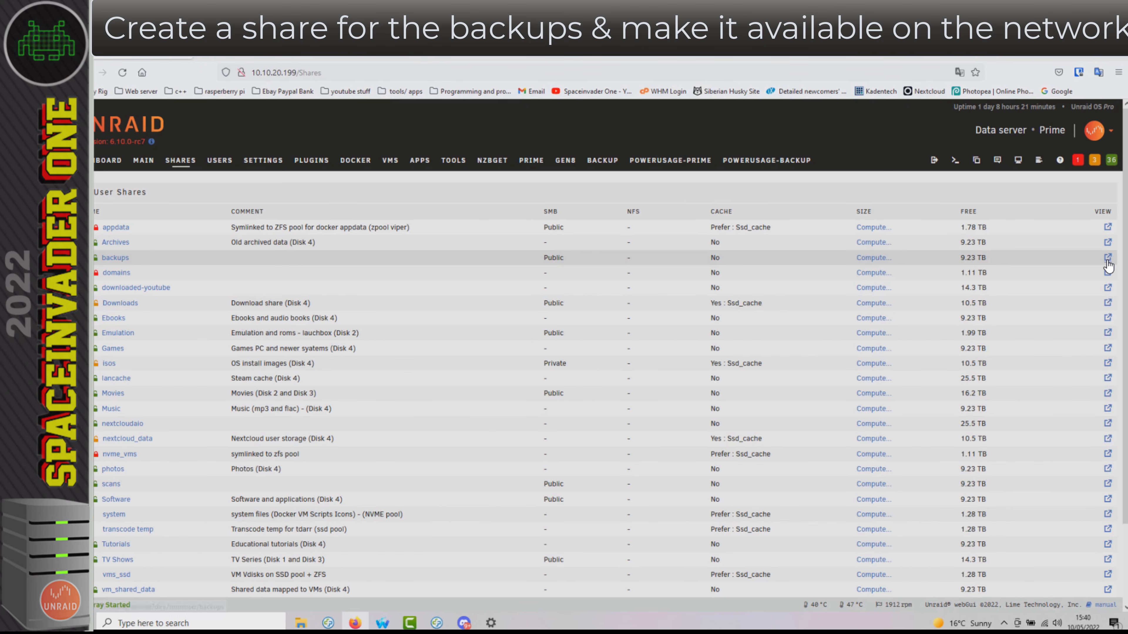
click(1107, 259)
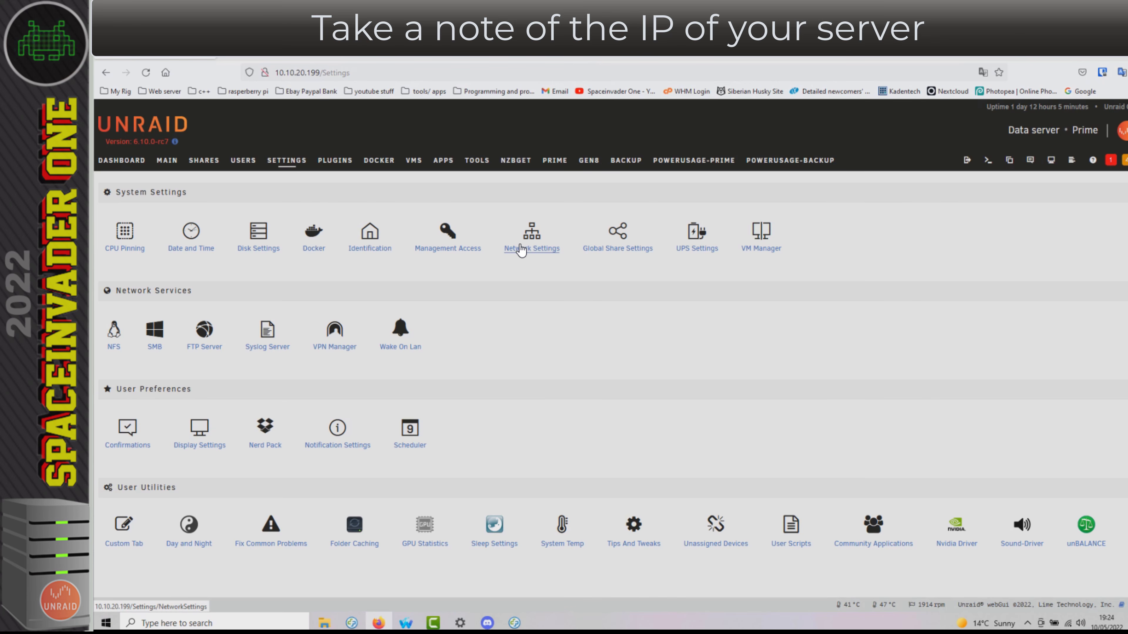
Look up the server's IPv4 address in the eth0 network settings and copy it.
click(521, 248)
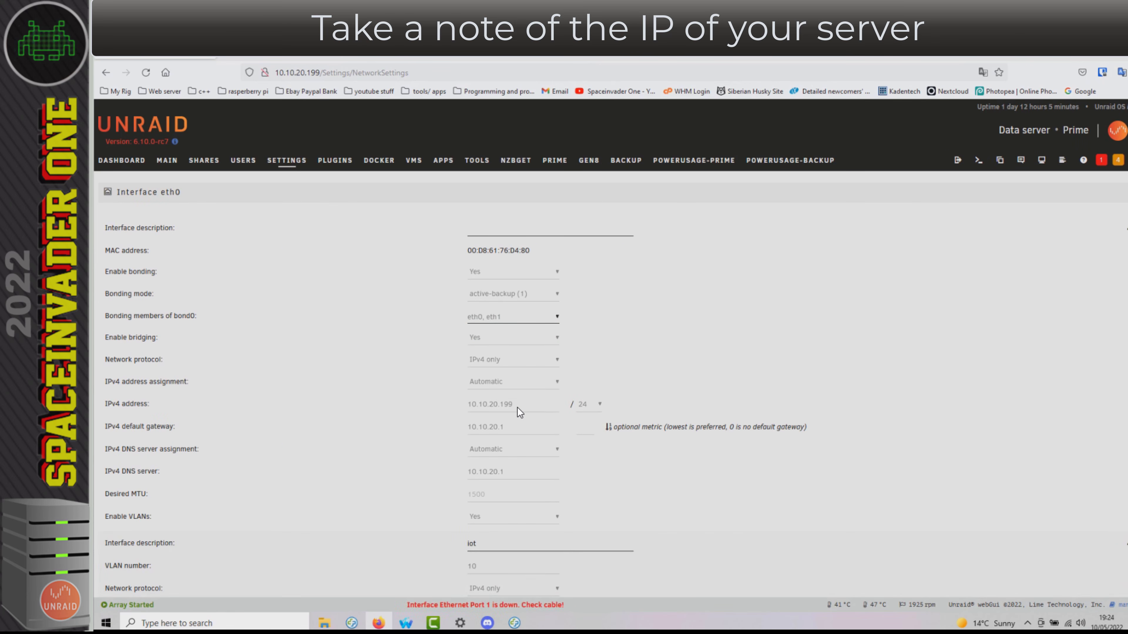
drag(518, 406, 498, 404)
right_click(493, 407)
click(509, 469)
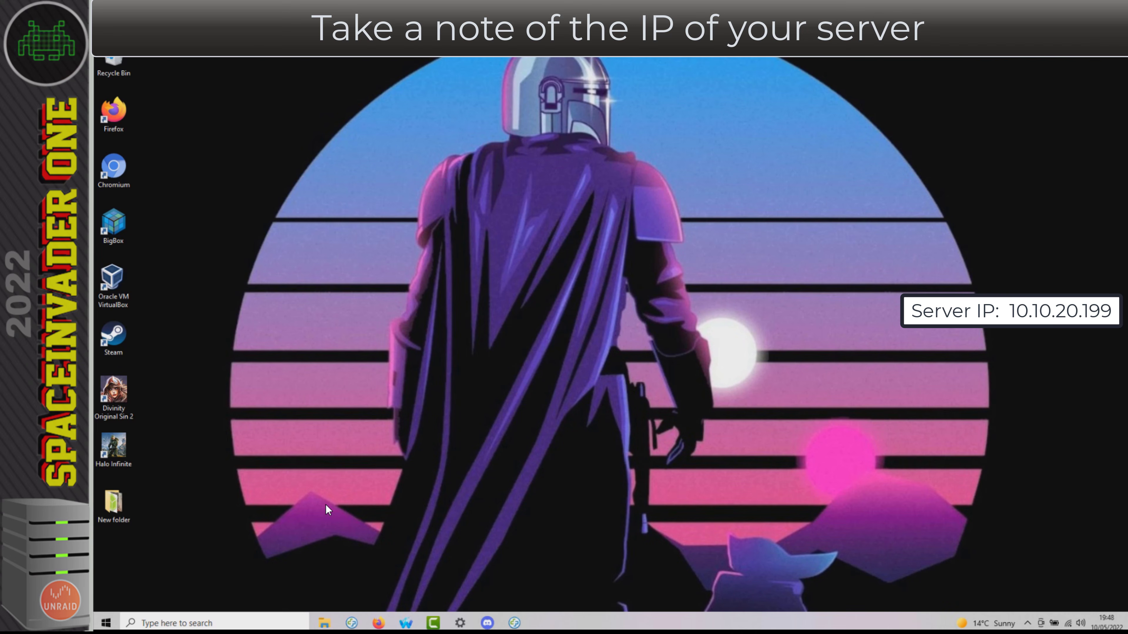
Switch to File Explorer and browse the network to the backups share on PRIME.
click(323, 623)
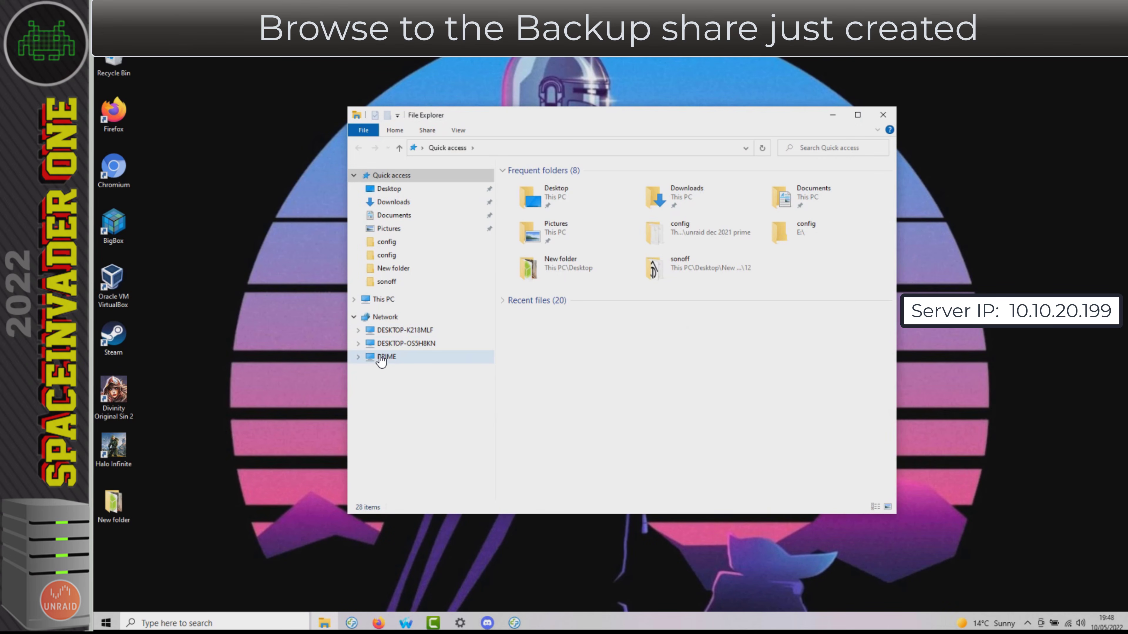
click(359, 359)
click(381, 325)
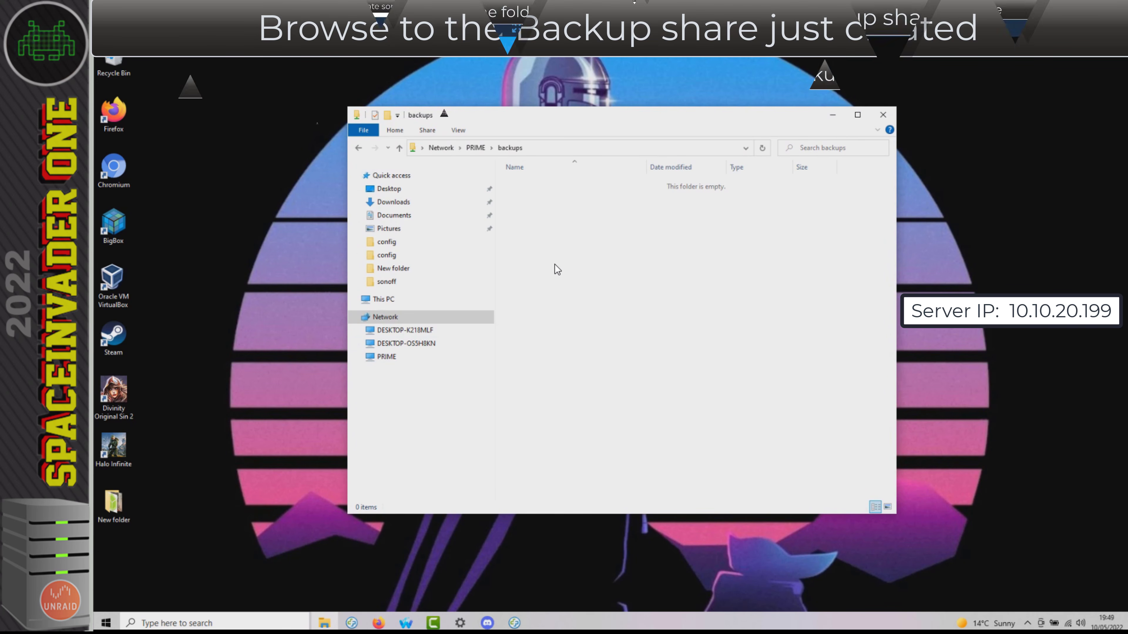
Create a folder named windows in the backups share.
right_click(567, 256)
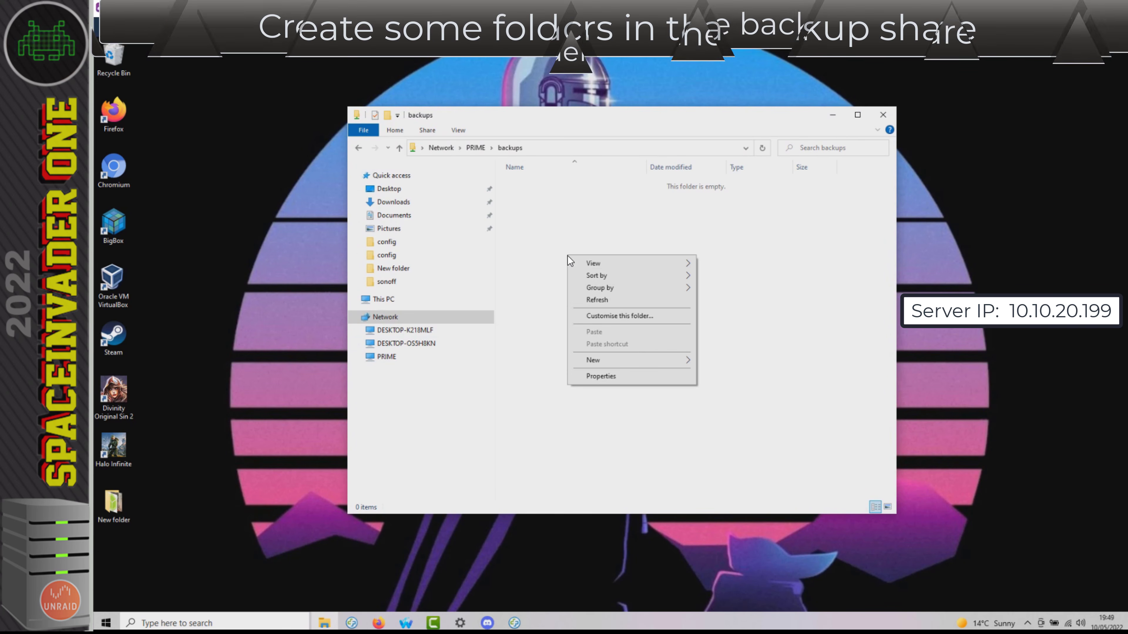
mouse_move(665, 359)
click(709, 362)
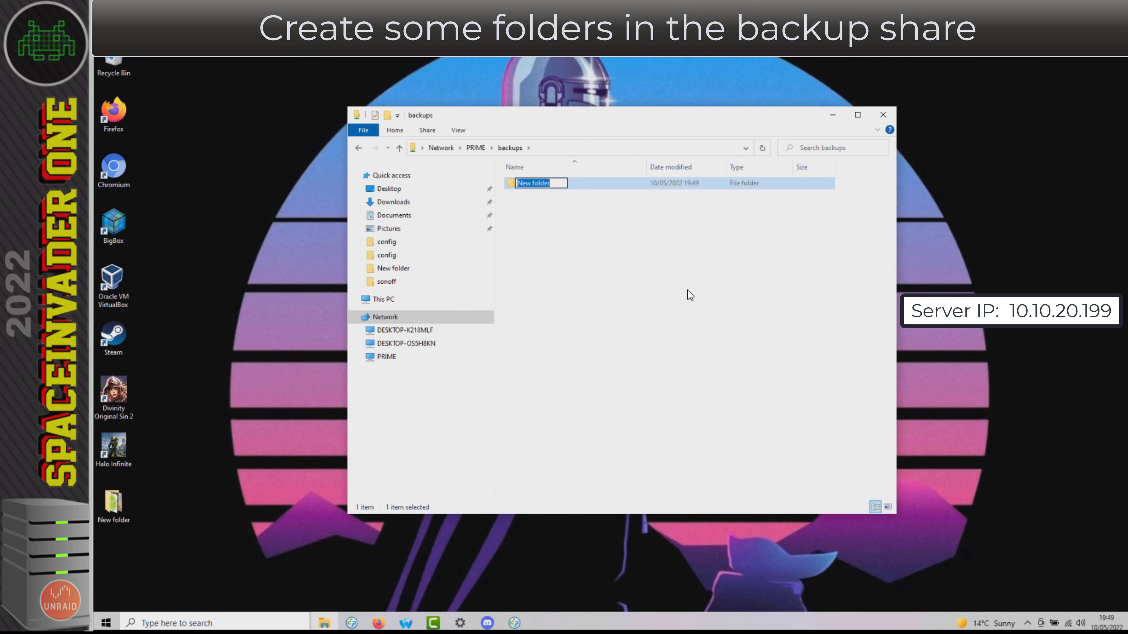
text(windows)
click(591, 249)
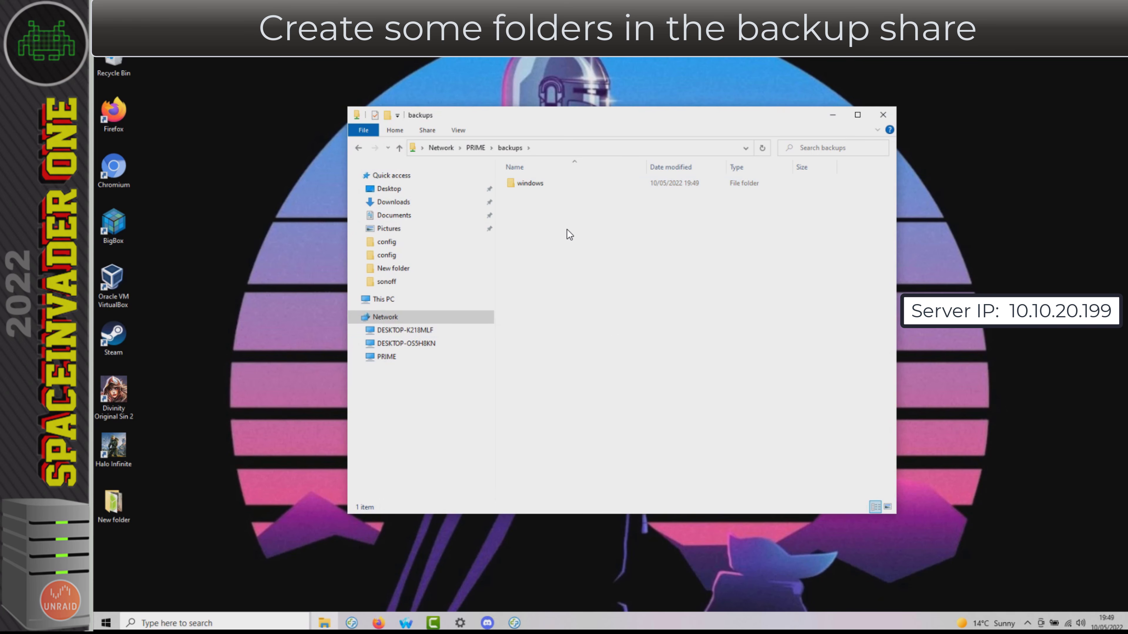
Create a folder named fullbackups inside the windows folder.
double_click(524, 182)
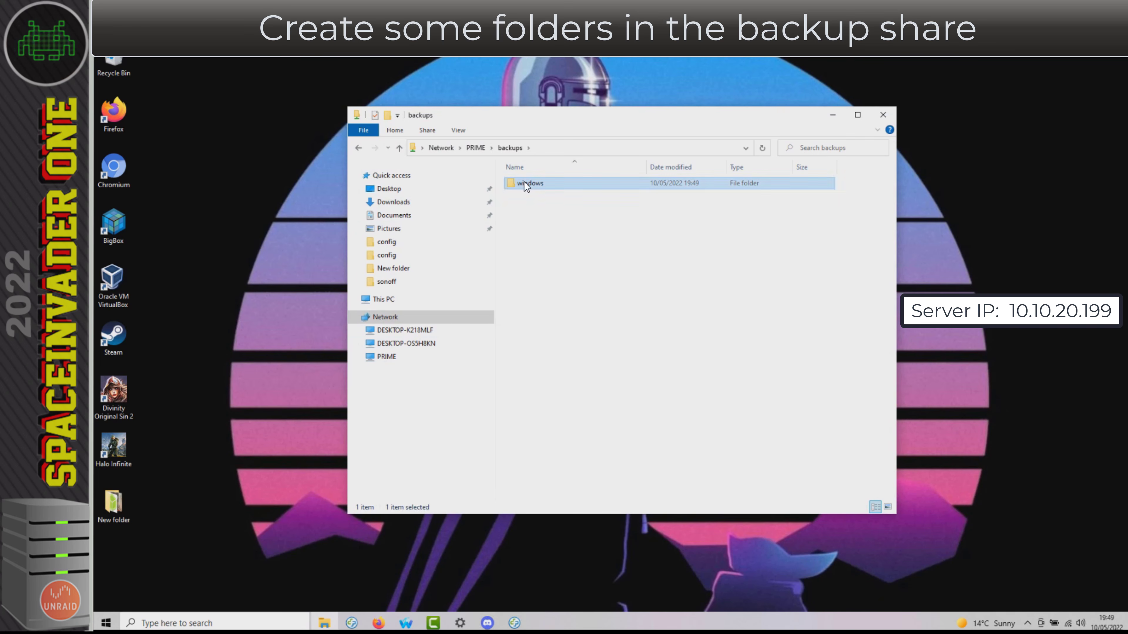
right_click(534, 206)
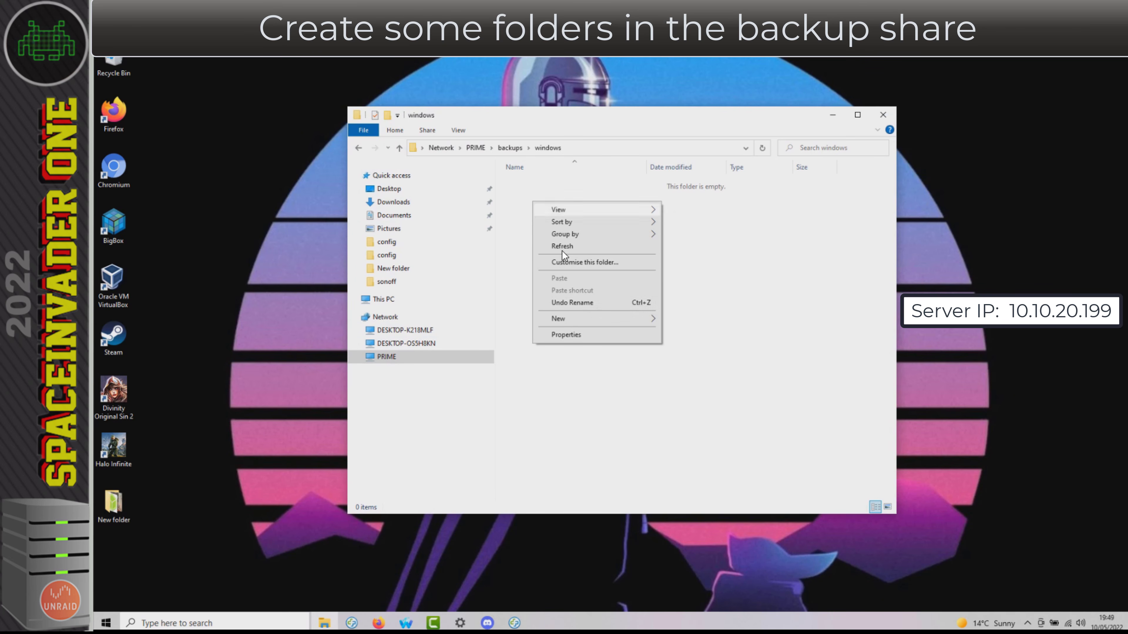
mouse_move(635, 321)
click(677, 320)
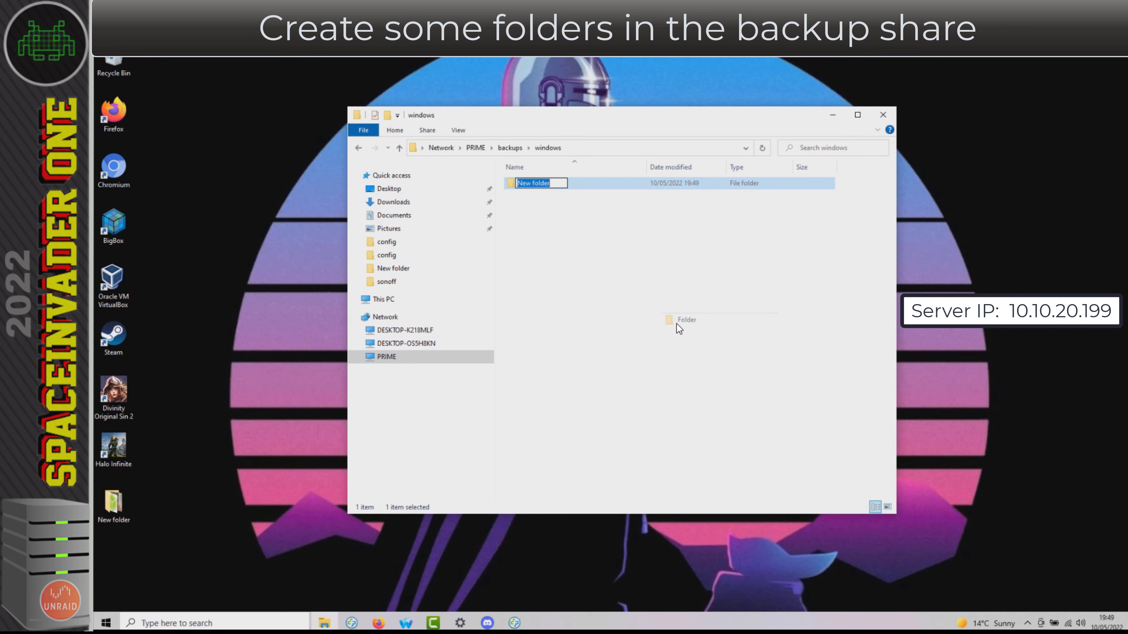
text(fullbackups)
click(690, 211)
Create a folder named filehistory beside the fullbackups folder.
right_click(526, 212)
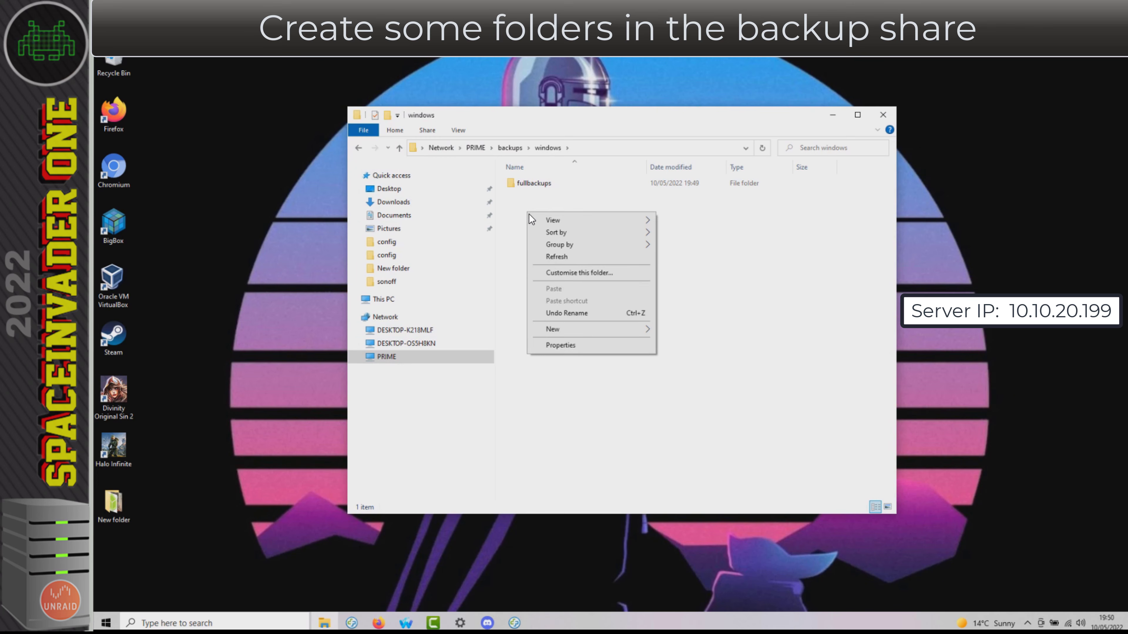
mouse_move(594, 329)
click(667, 328)
text(filehistory)
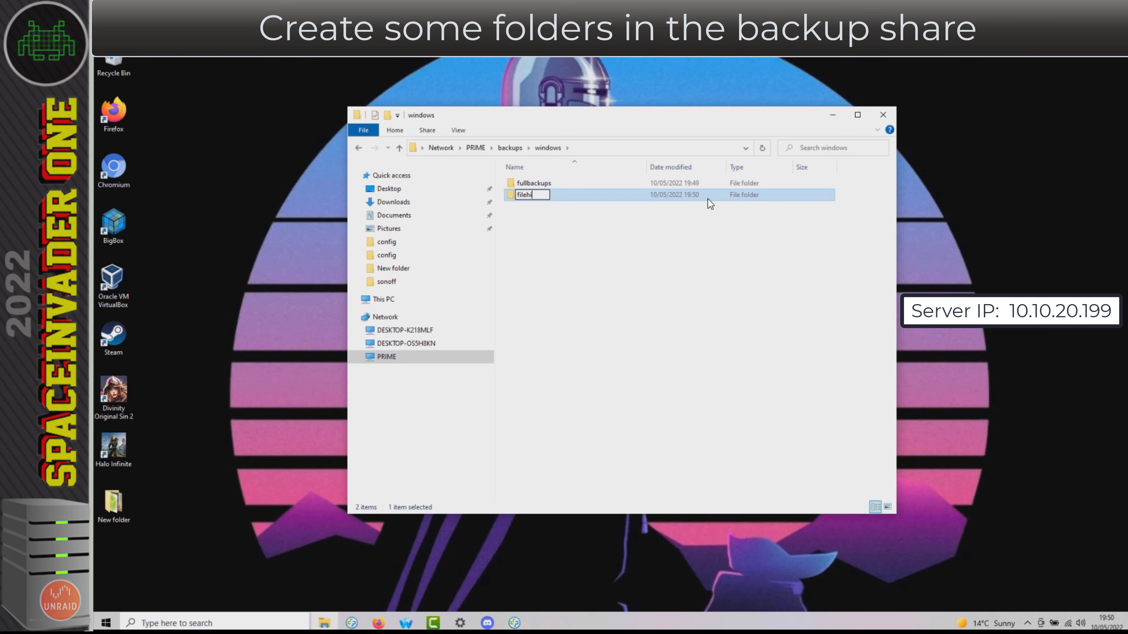
key(Return)
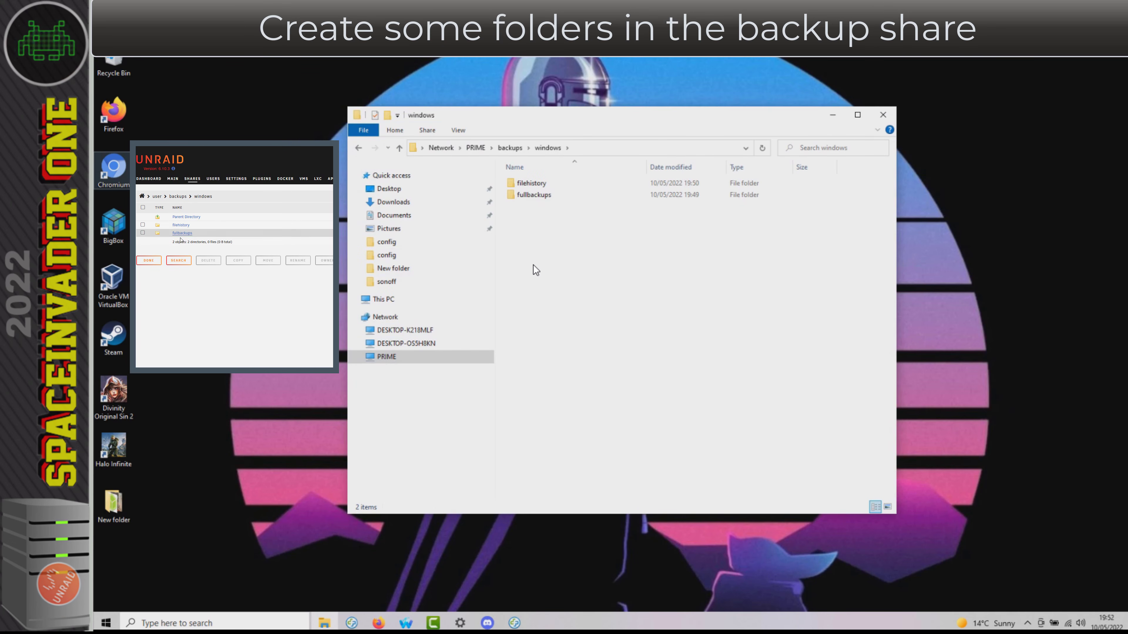
click(532, 183)
click(534, 195)
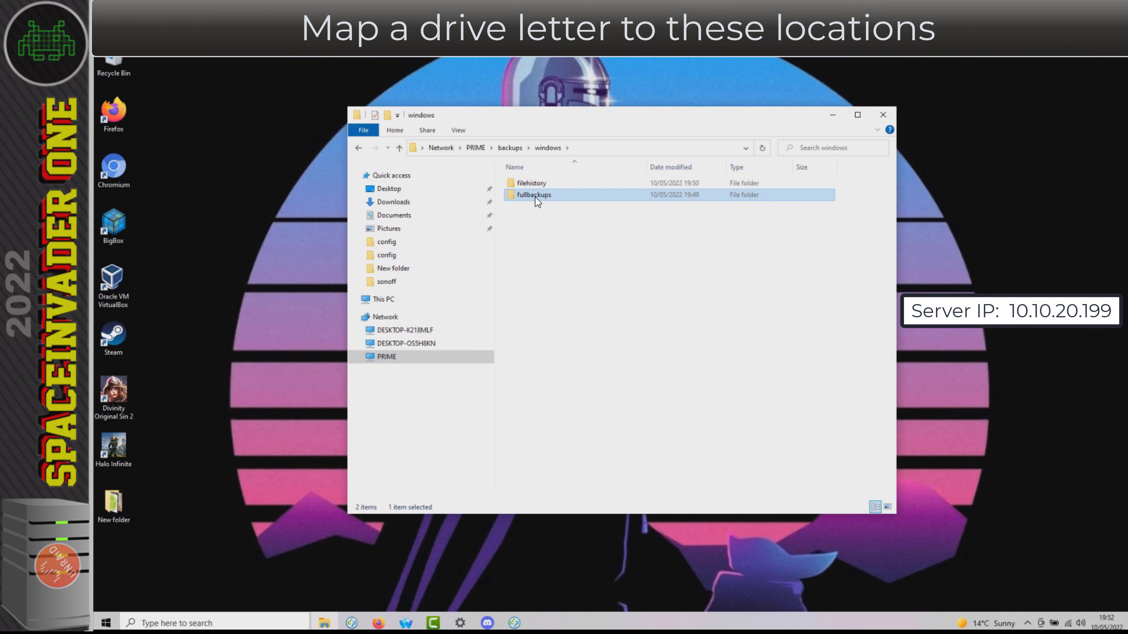
click(532, 226)
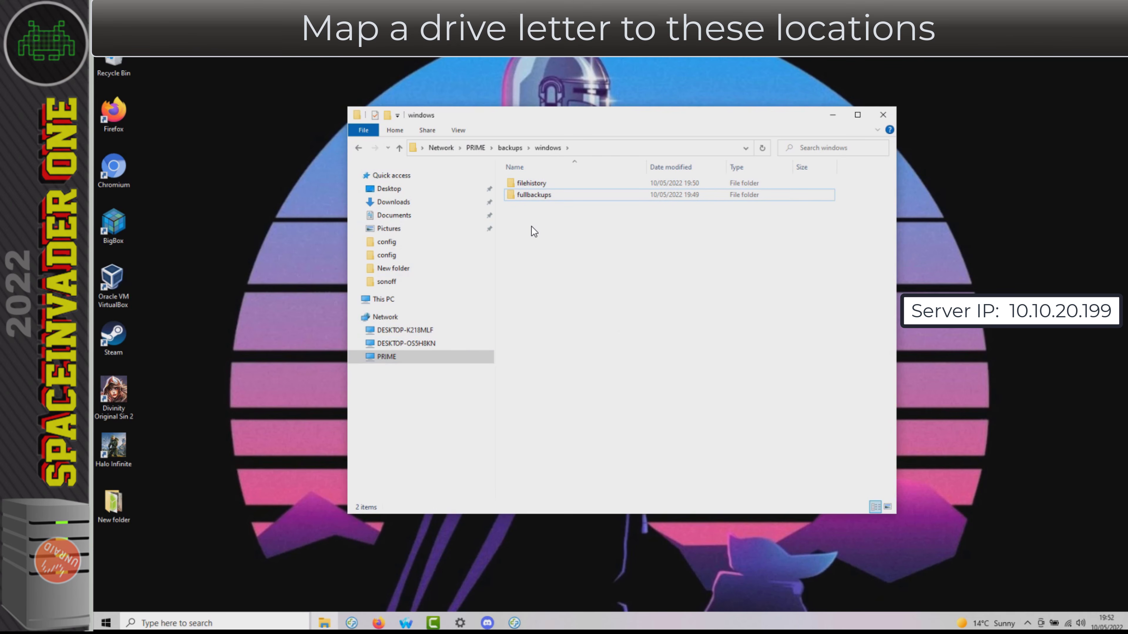
Start mapping a network drive from This PC and enter the folder path \\10.10.20.199\backups\windows\fullbackups.
click(389, 303)
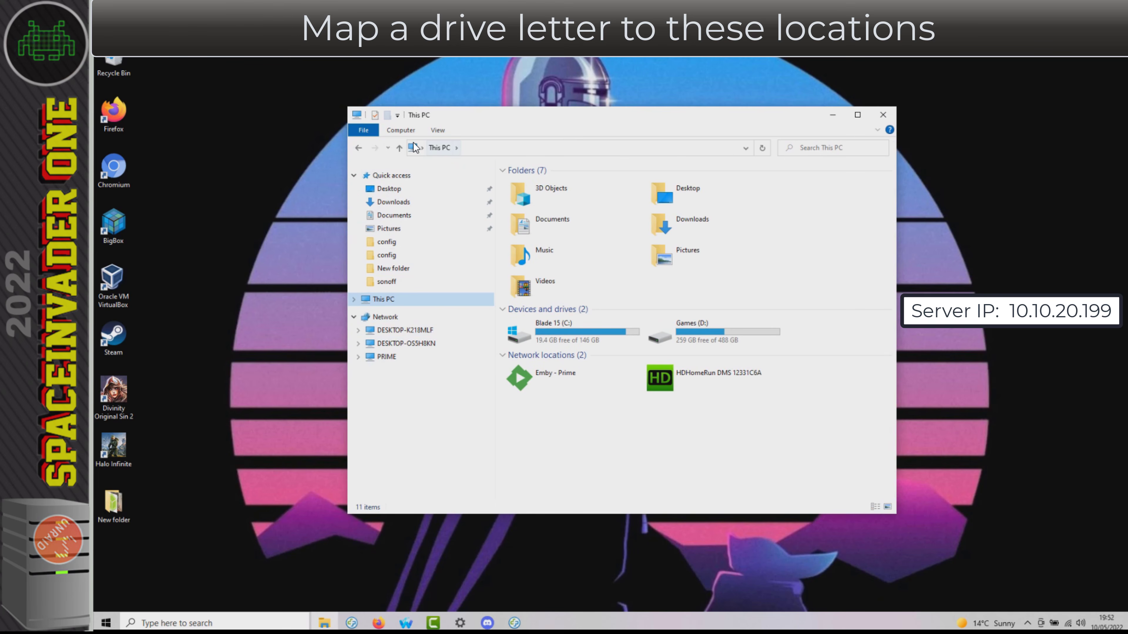
click(405, 131)
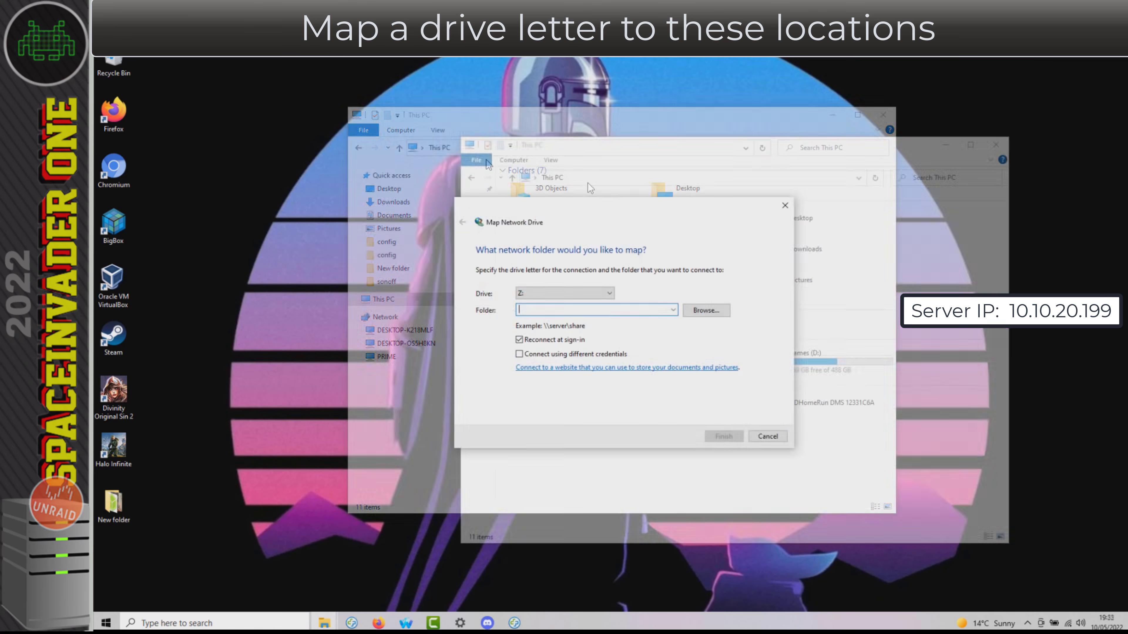
text(\\)
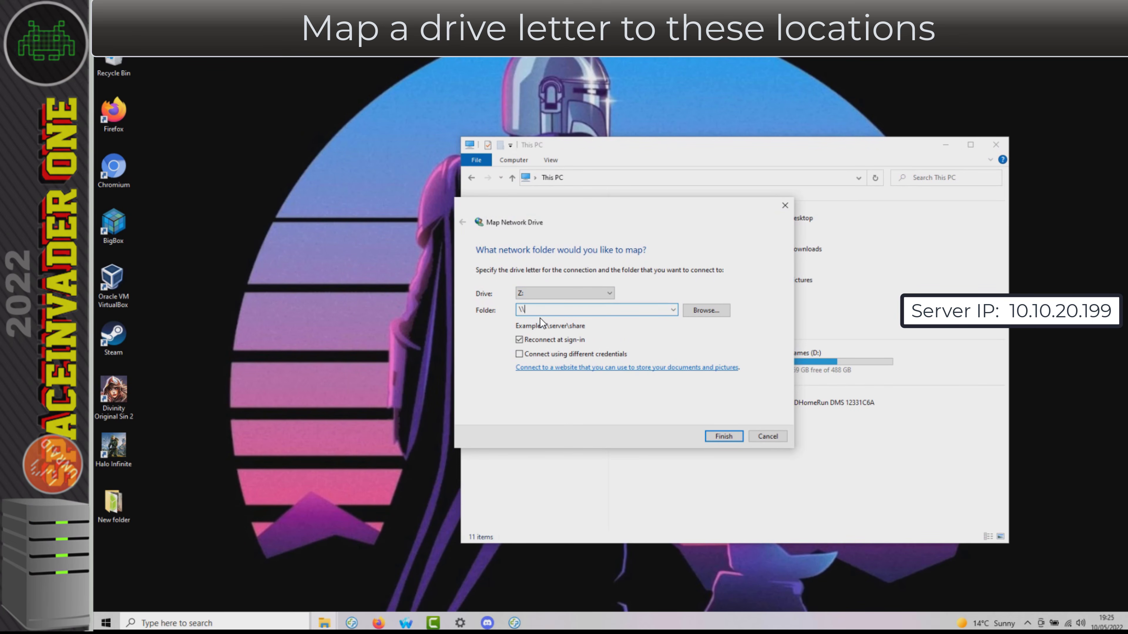
text(10.10.20.199\)
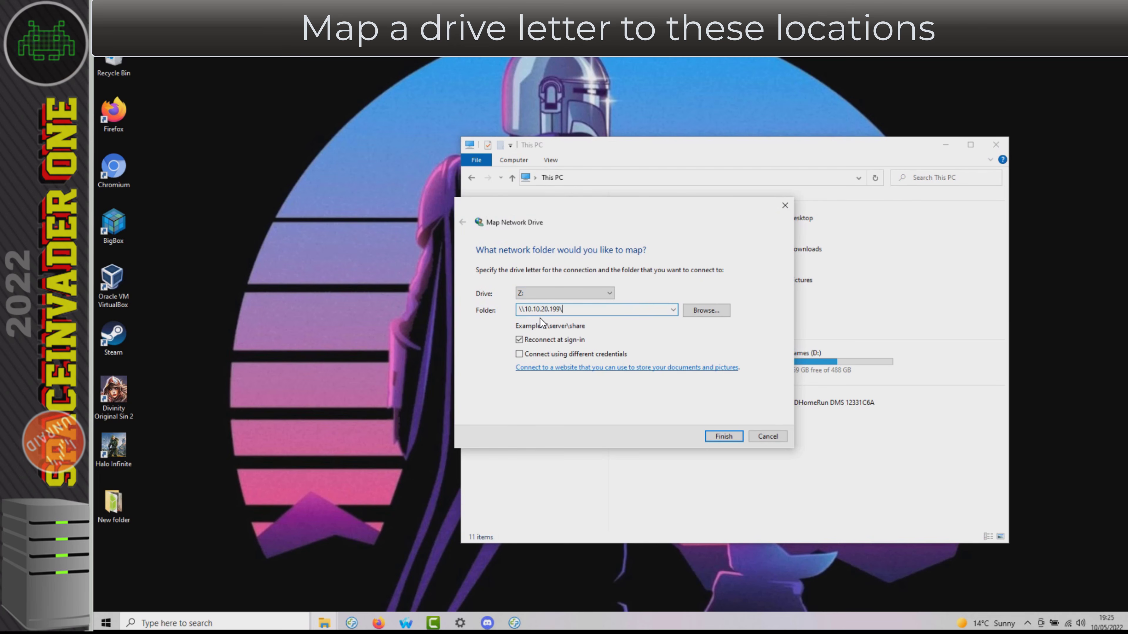
text(backups\)
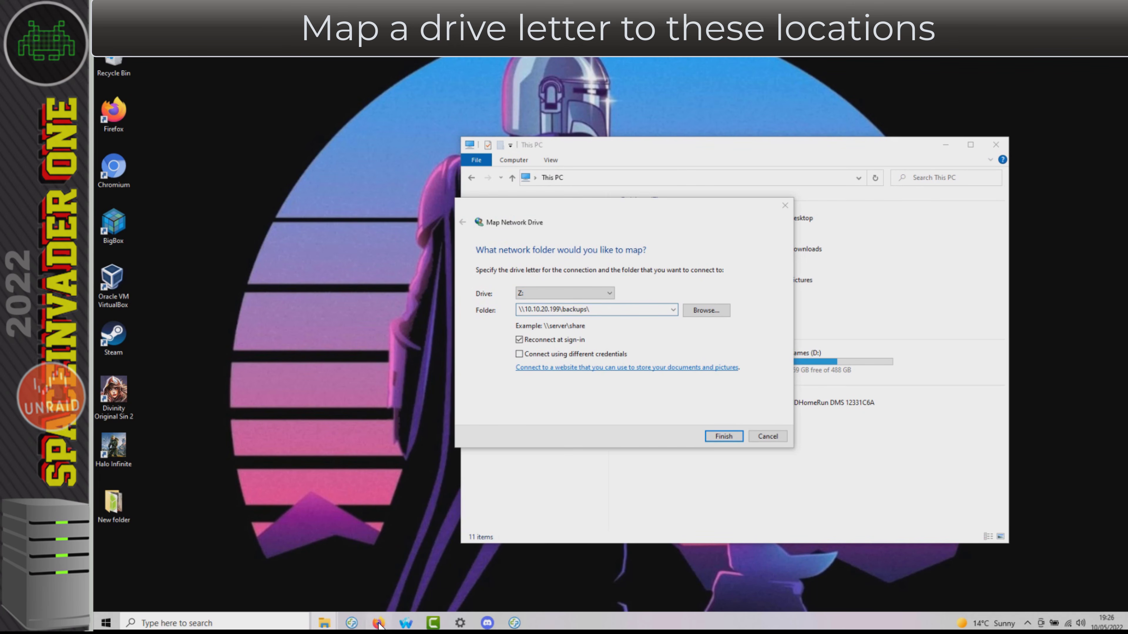
key(alt+Tab)
click(216, 257)
key(alt+Tab)
text(windows\)
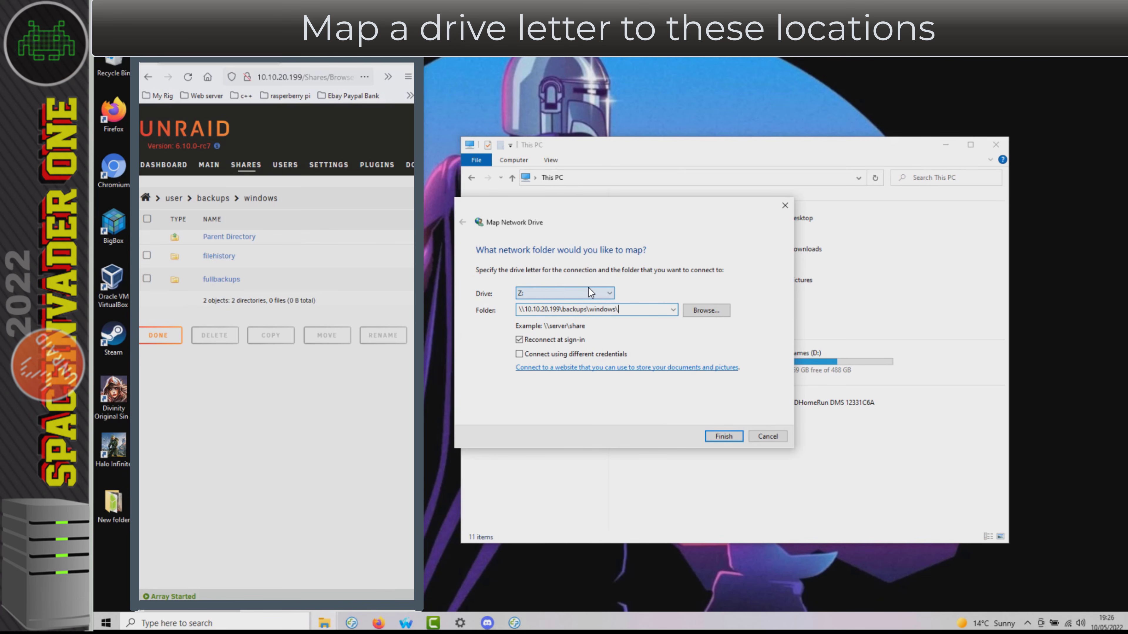
text(fullbackups)
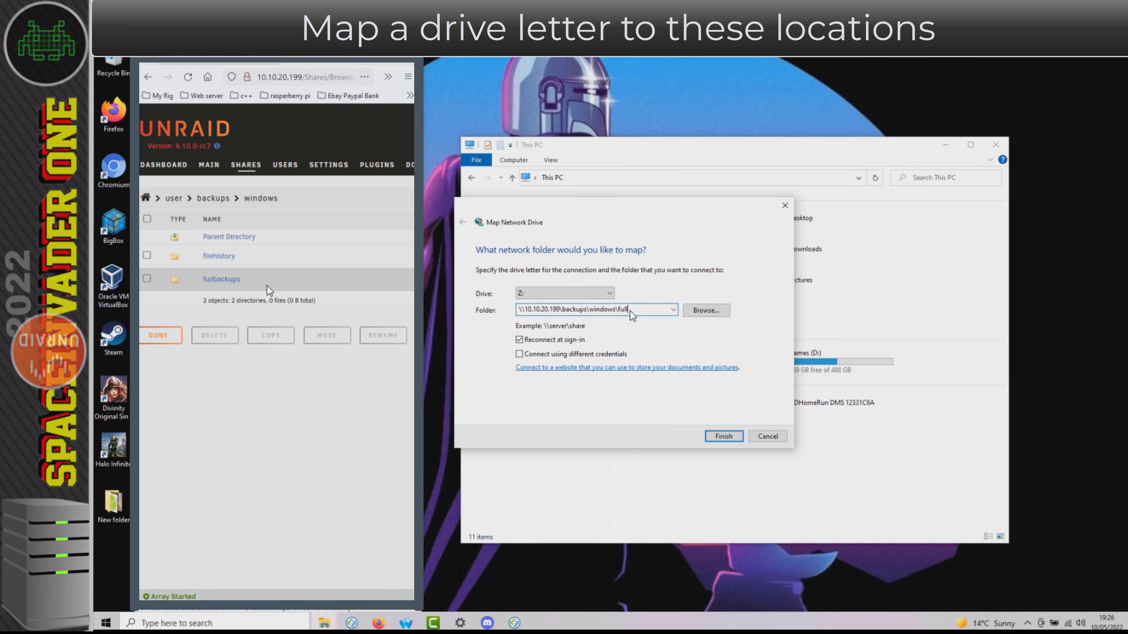
Assign drive letter F: to the fullbackups folder and complete the mapping.
click(595, 294)
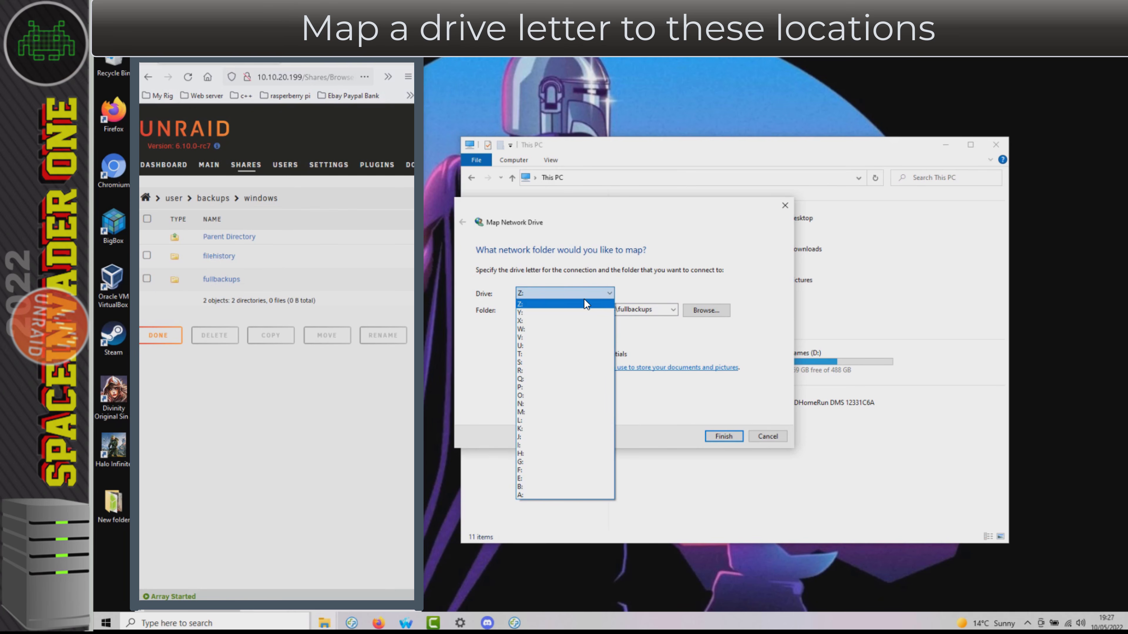
click(524, 471)
click(720, 438)
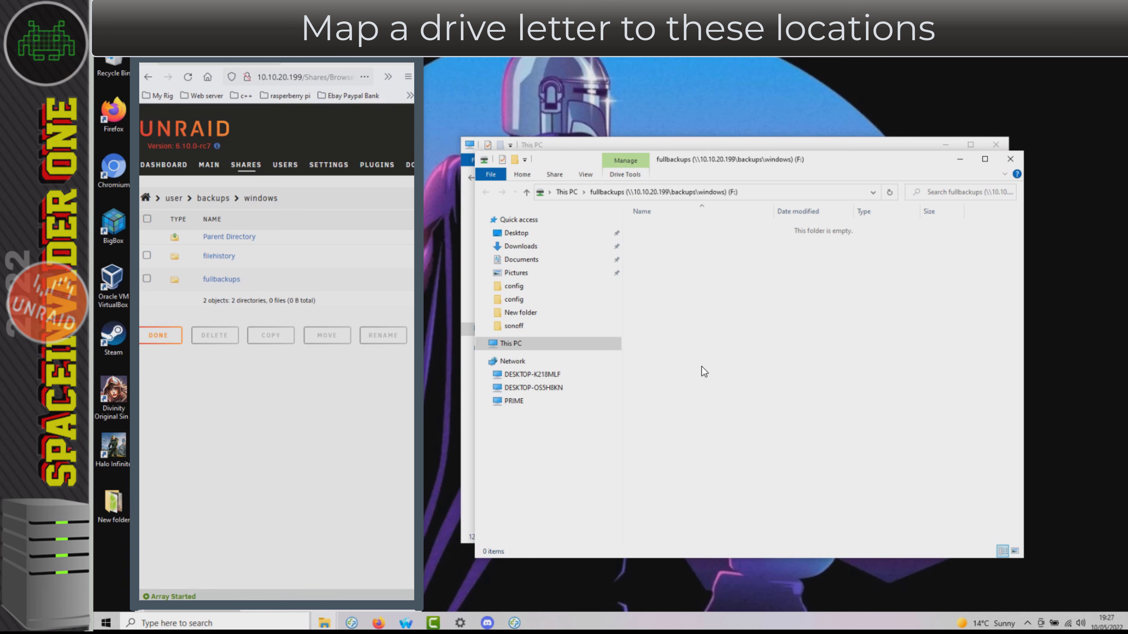
Start a second network drive mapping from This PC, adapting the recent fullbackups path to \\10.10.20.199\backups\windows\filehistory.
click(510, 344)
click(532, 175)
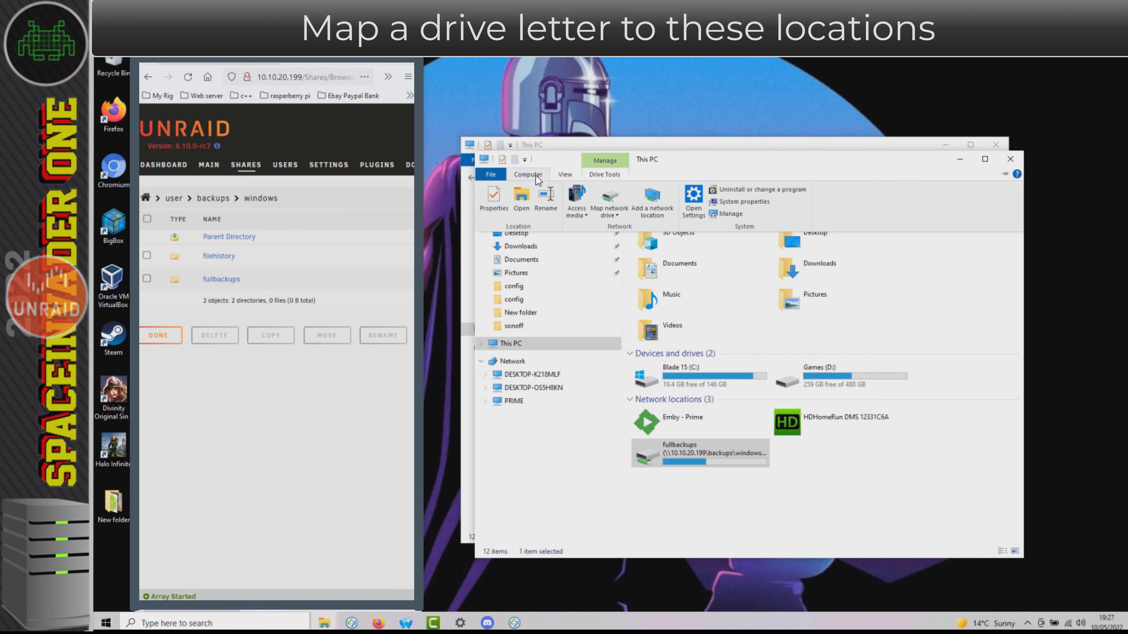
click(614, 212)
click(630, 227)
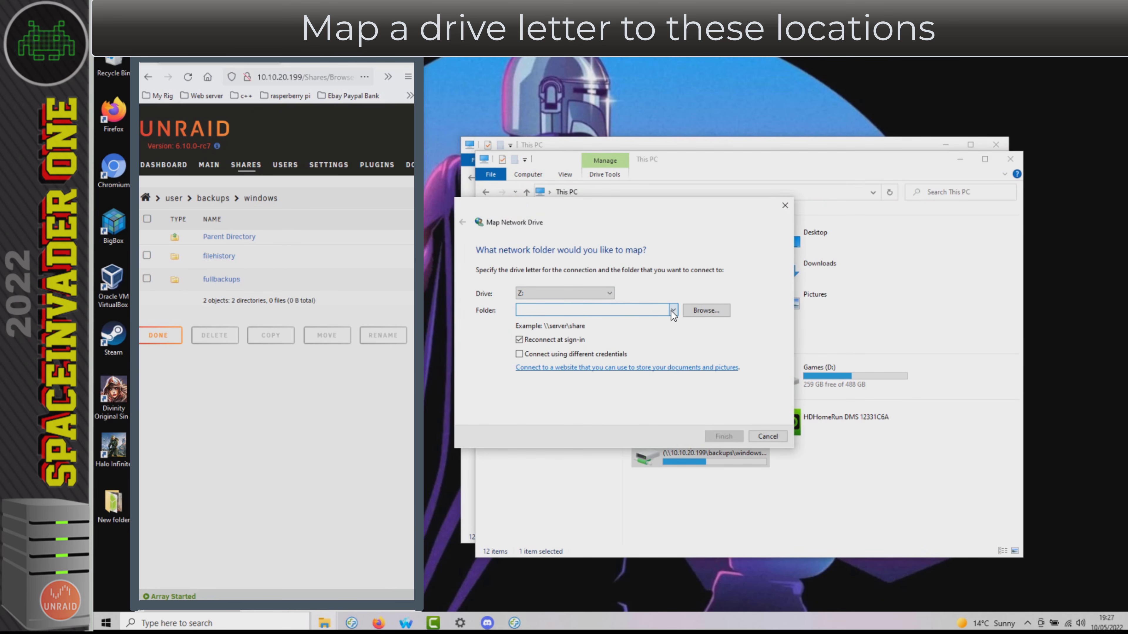
click(673, 311)
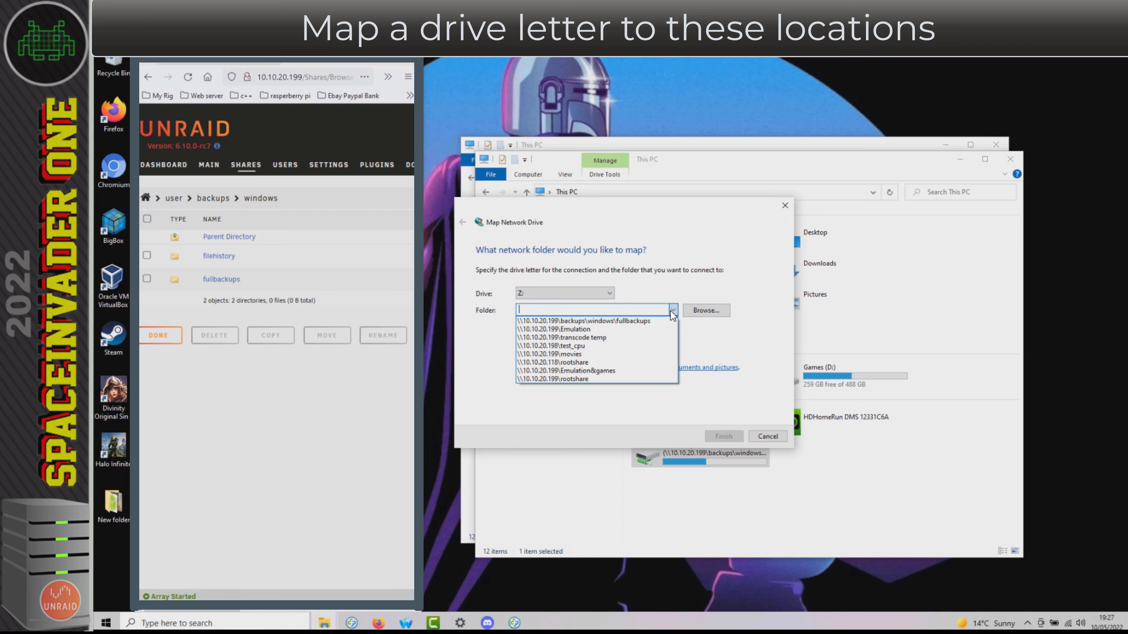
click(571, 321)
key(BackSpace)
key(BackSpace)
key(BackSpace)
key(BackSpace)
key(BackSpace)
key(BackSpace)
key(BackSpace)
key(BackSpace)
key(BackSpace)
key(BackSpace)
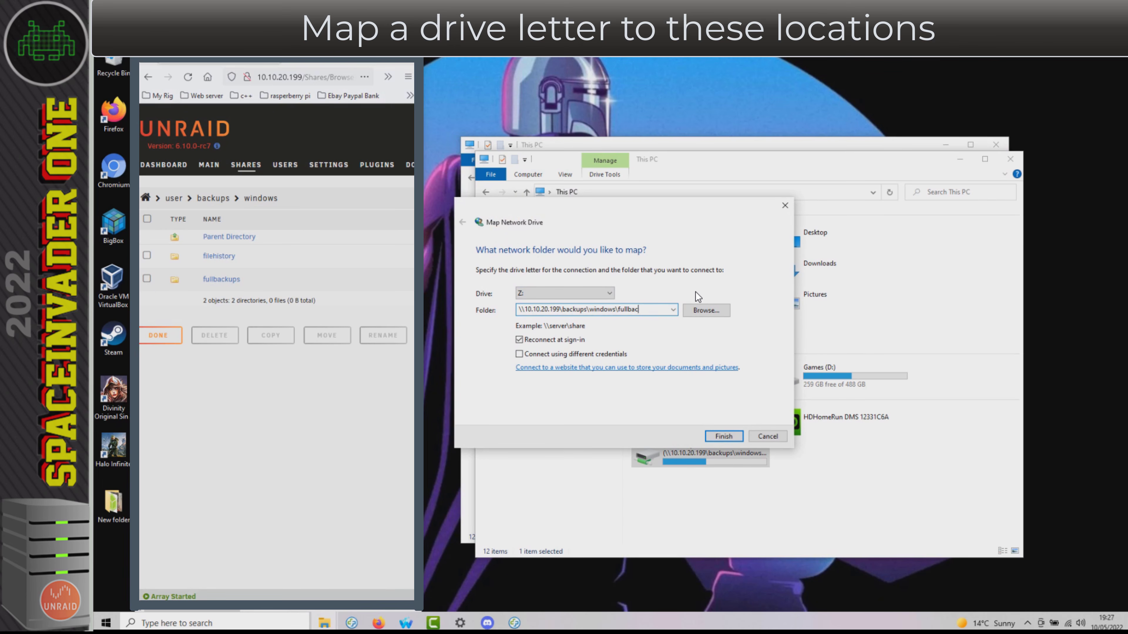
text(ileh)
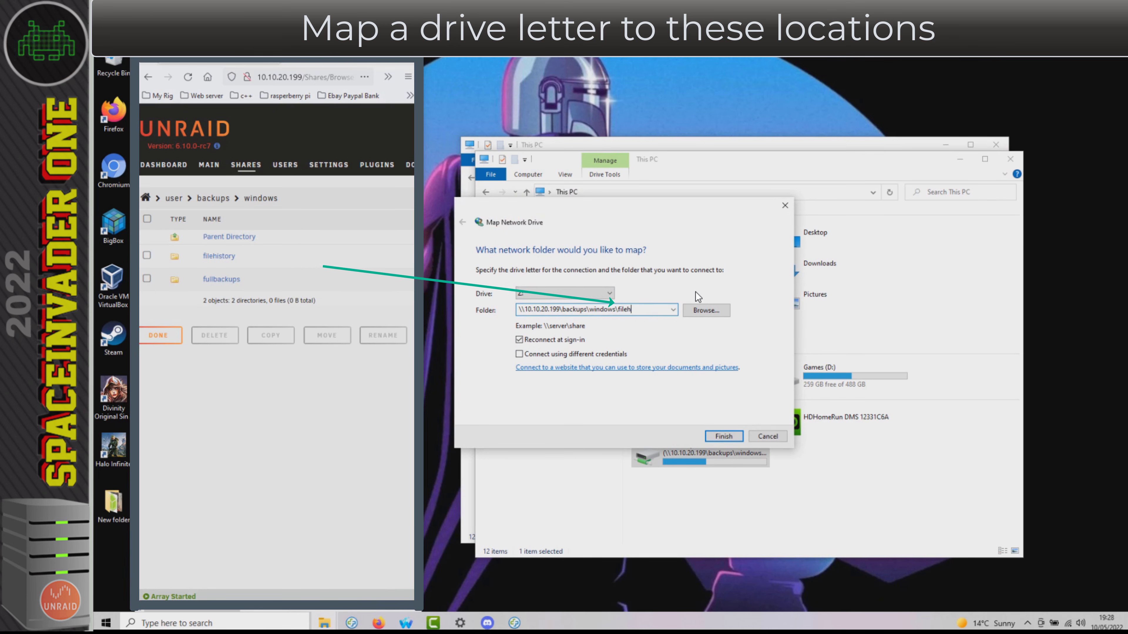
text(istory)
Map the filehistory folder to drive letter G: and close all File Explorer windows.
click(609, 292)
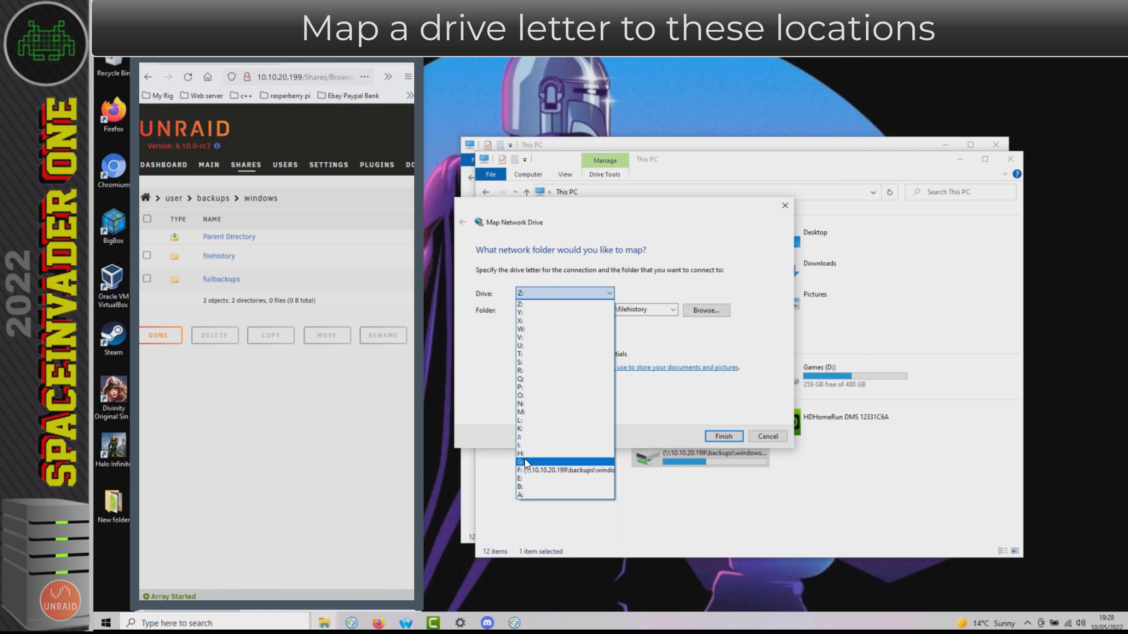
click(526, 462)
click(731, 439)
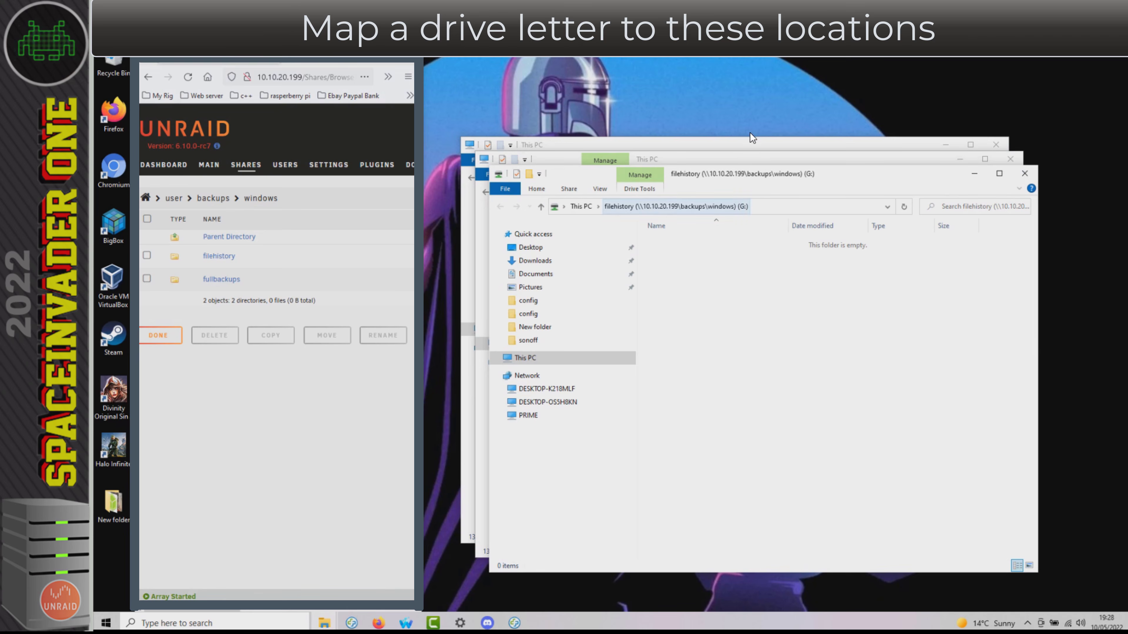
click(1024, 173)
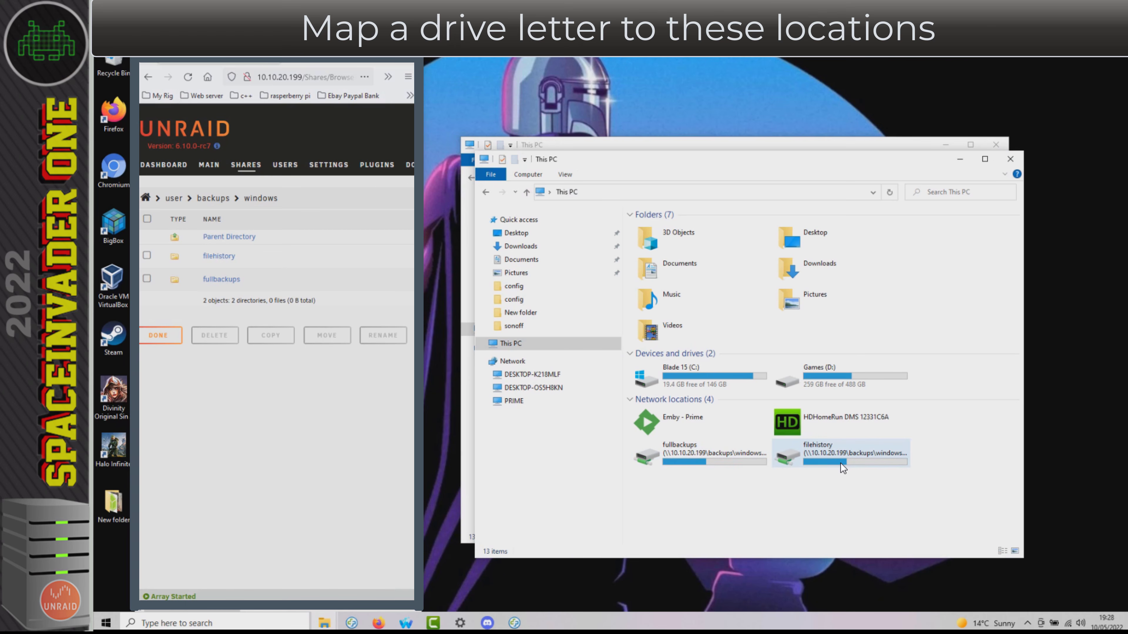
click(1012, 161)
click(996, 144)
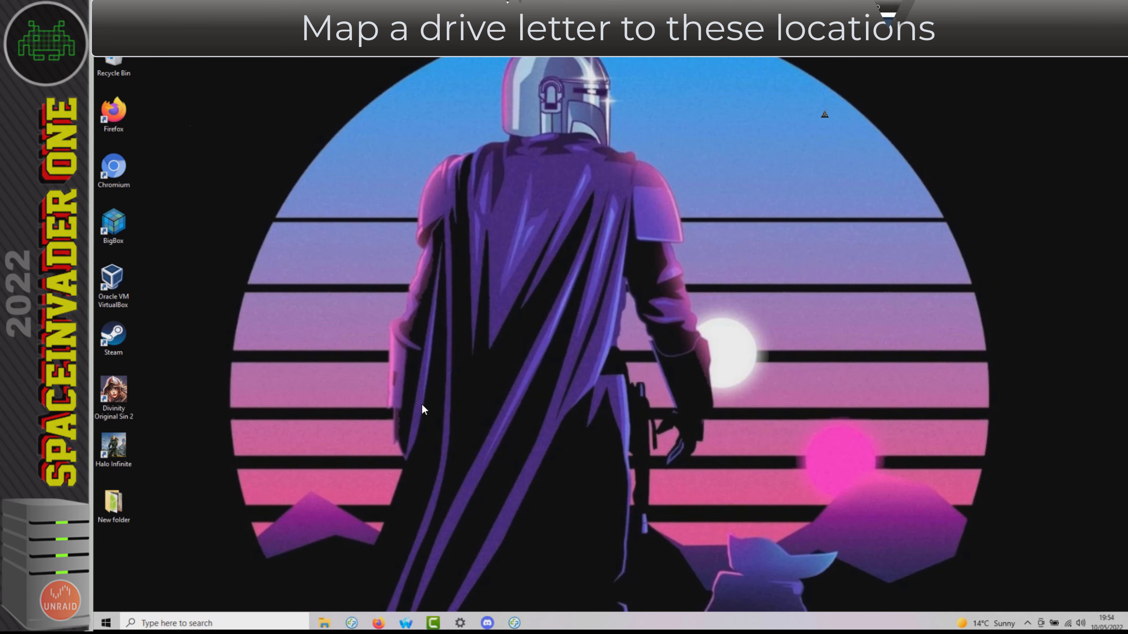
Add the filehistory network drive as the File History destination in Windows Backup settings and open more backup options.
click(166, 622)
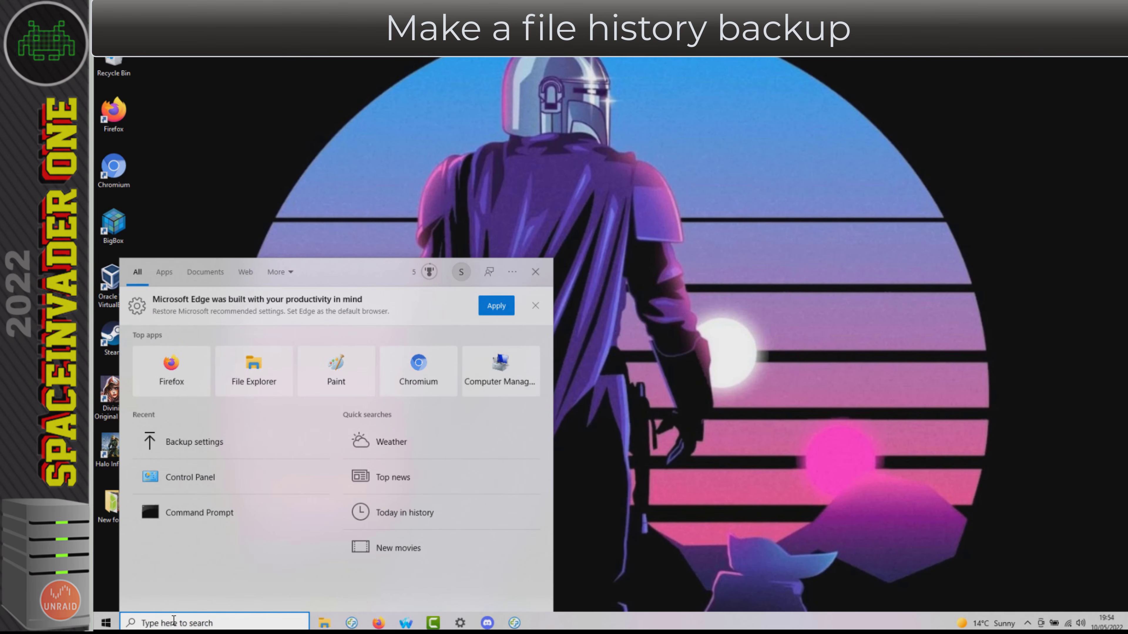
text(backups)
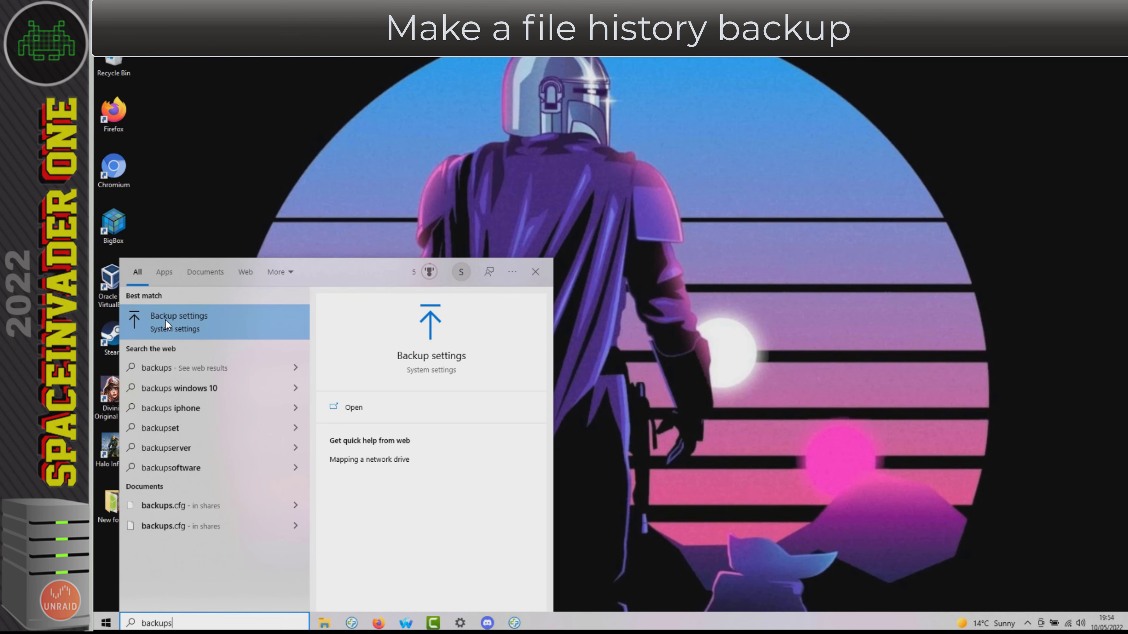
click(182, 318)
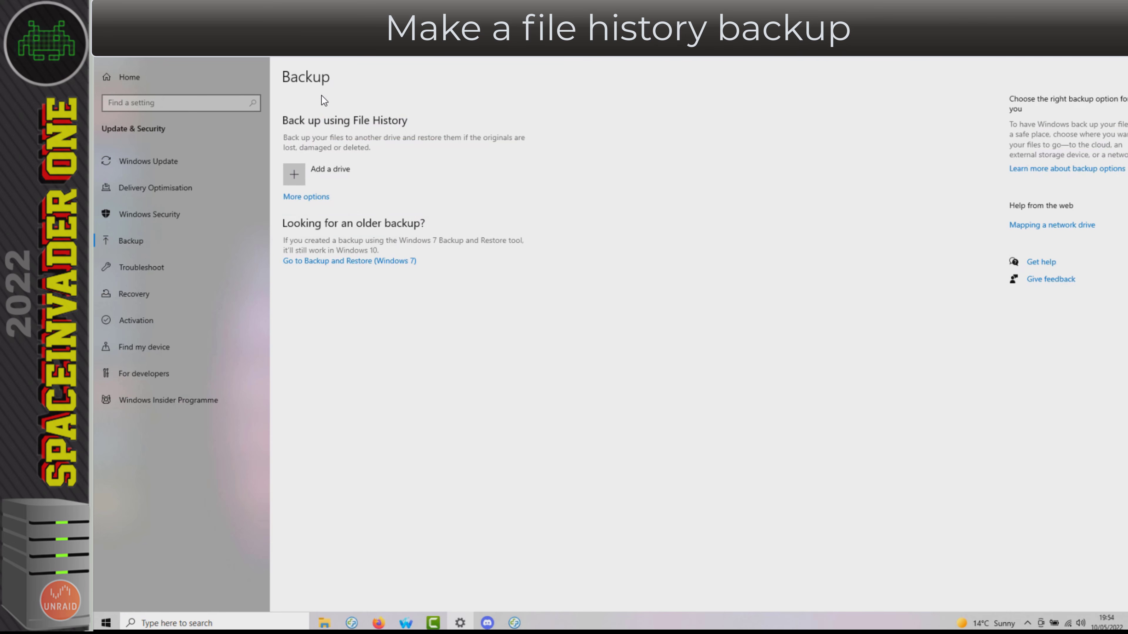
click(316, 172)
click(311, 200)
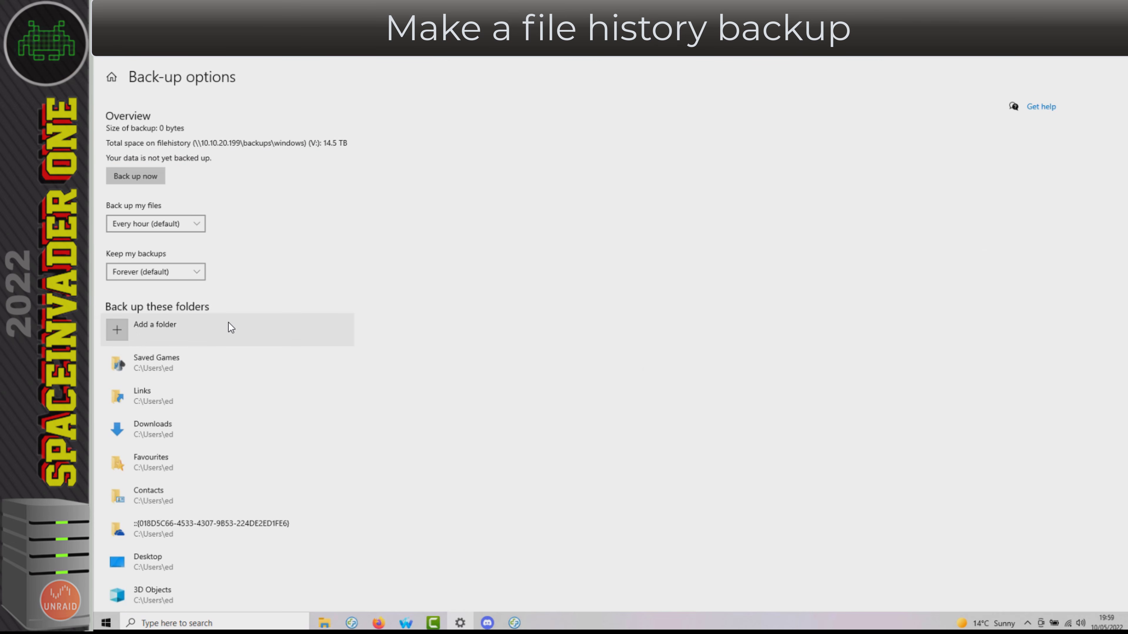
Keep the File History backup interval at every hour and set backups to be kept for 6 months.
click(161, 227)
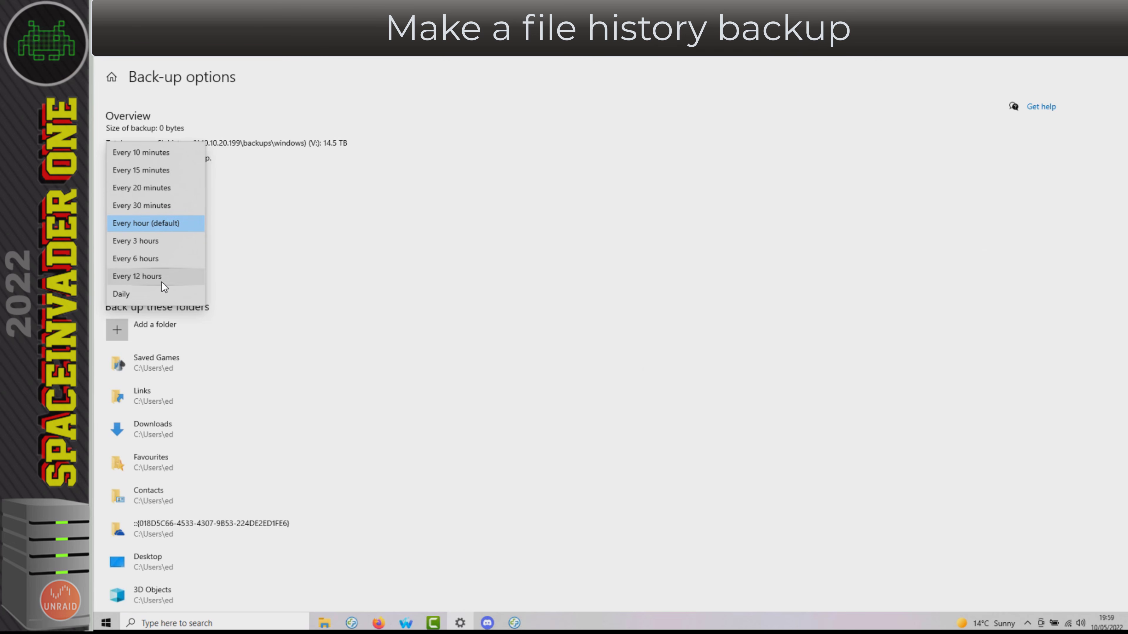
click(153, 226)
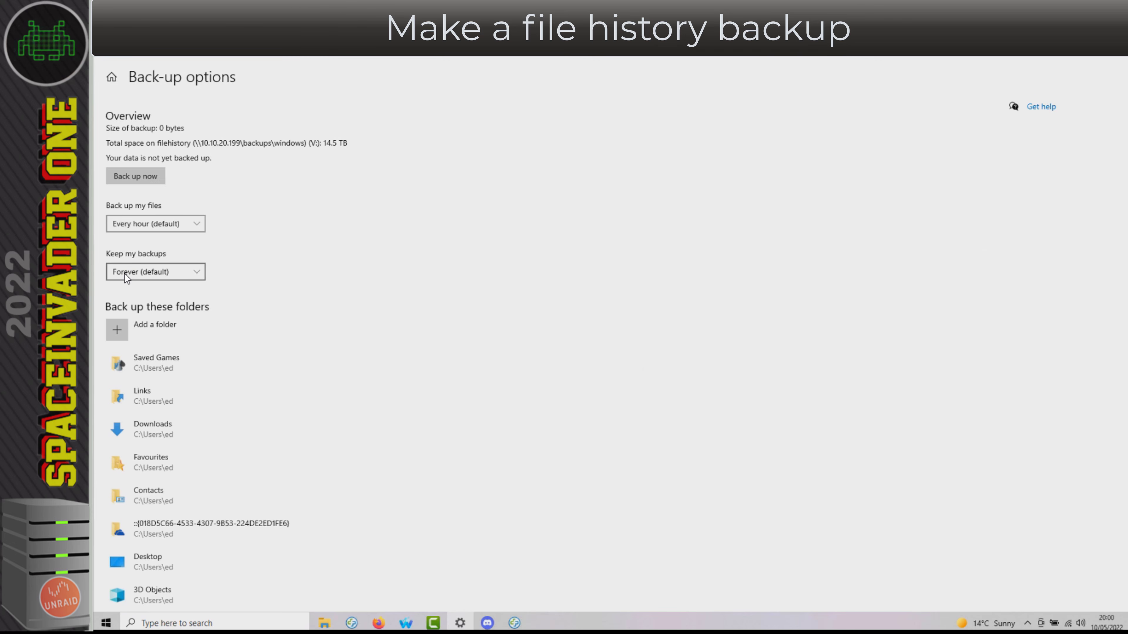
click(156, 272)
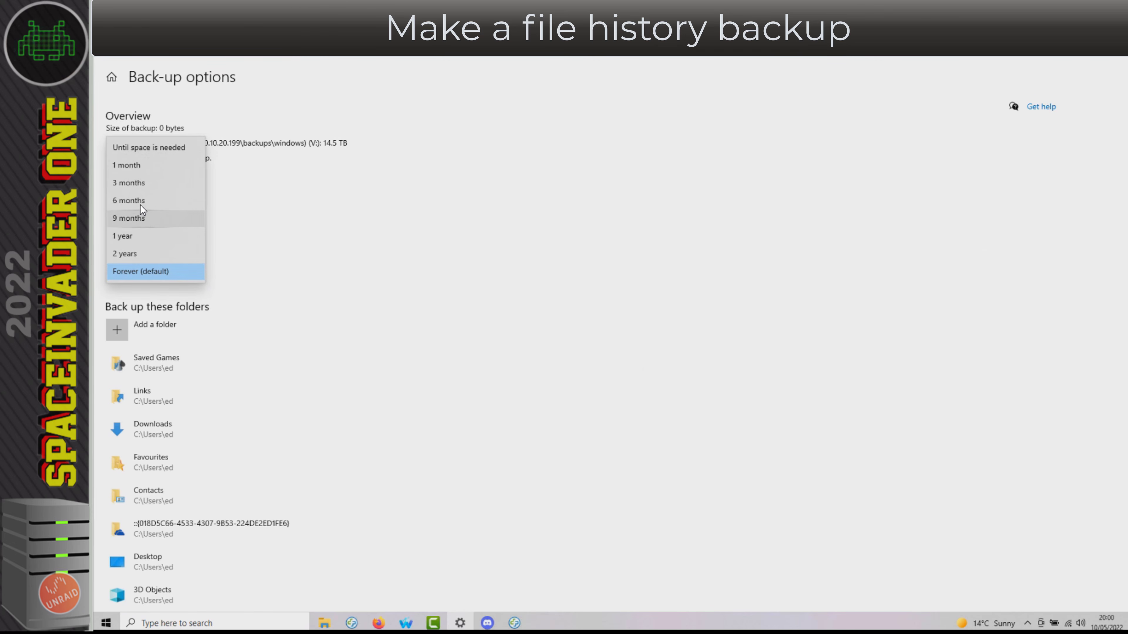
click(138, 200)
scroll(215, 303, down, 3)
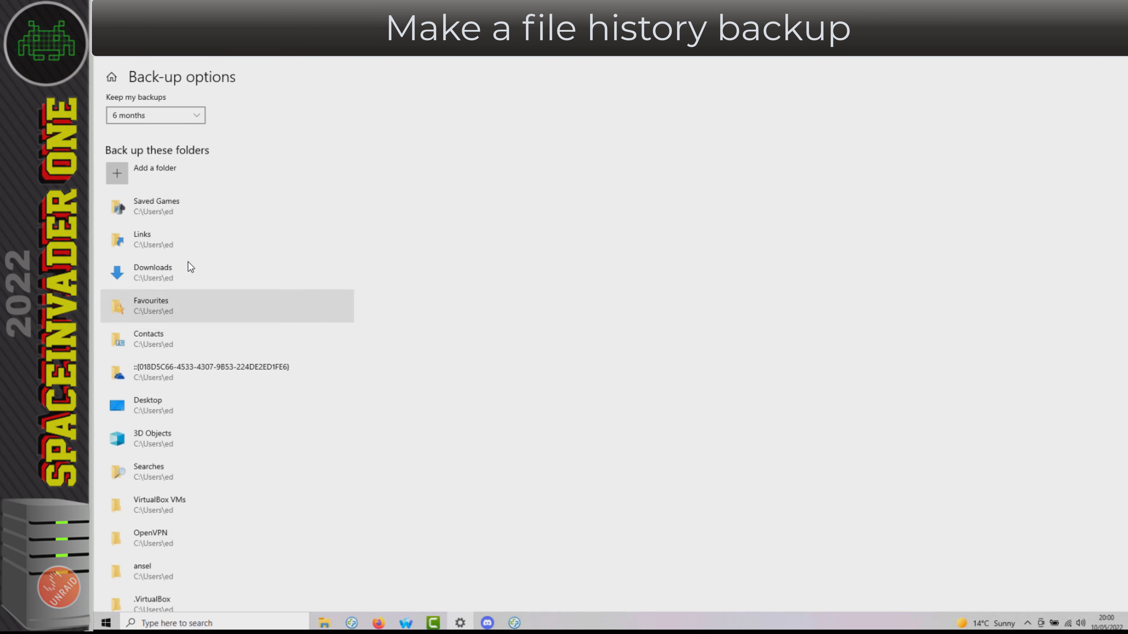
scroll(138, 473, down, 10)
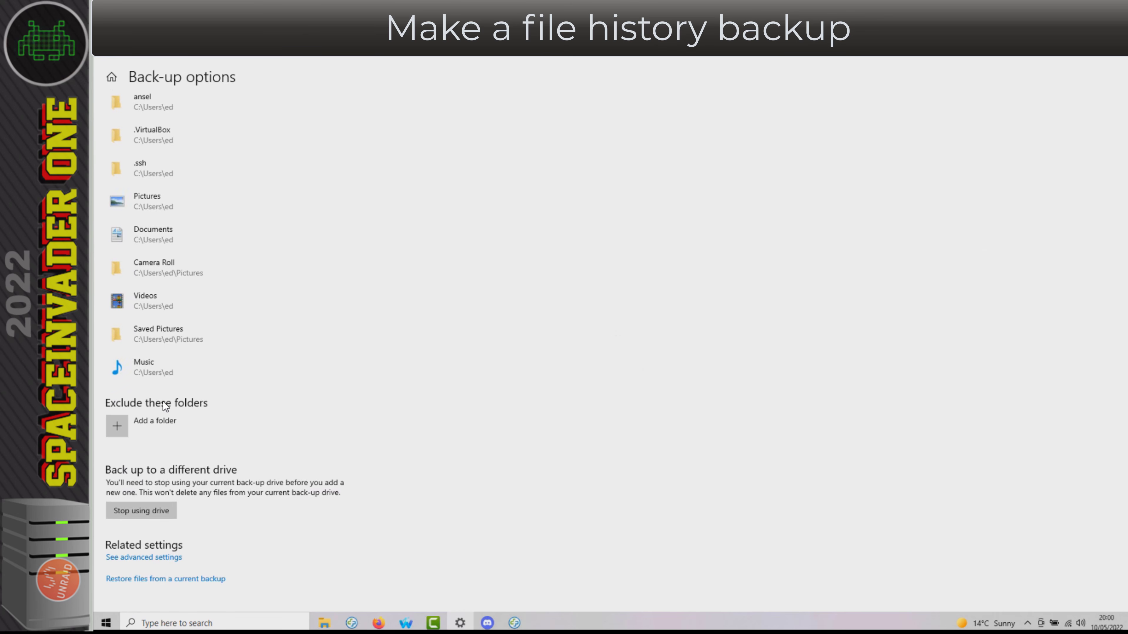
scroll(182, 220, up, 3)
scroll(173, 236, up, 7)
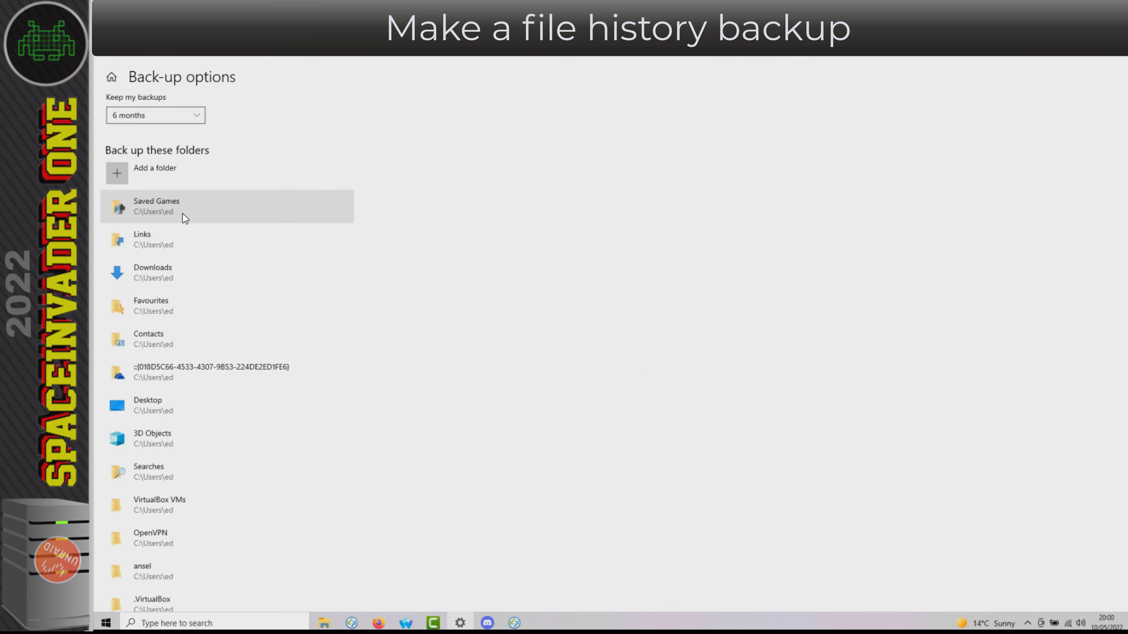
click(190, 209)
click(328, 245)
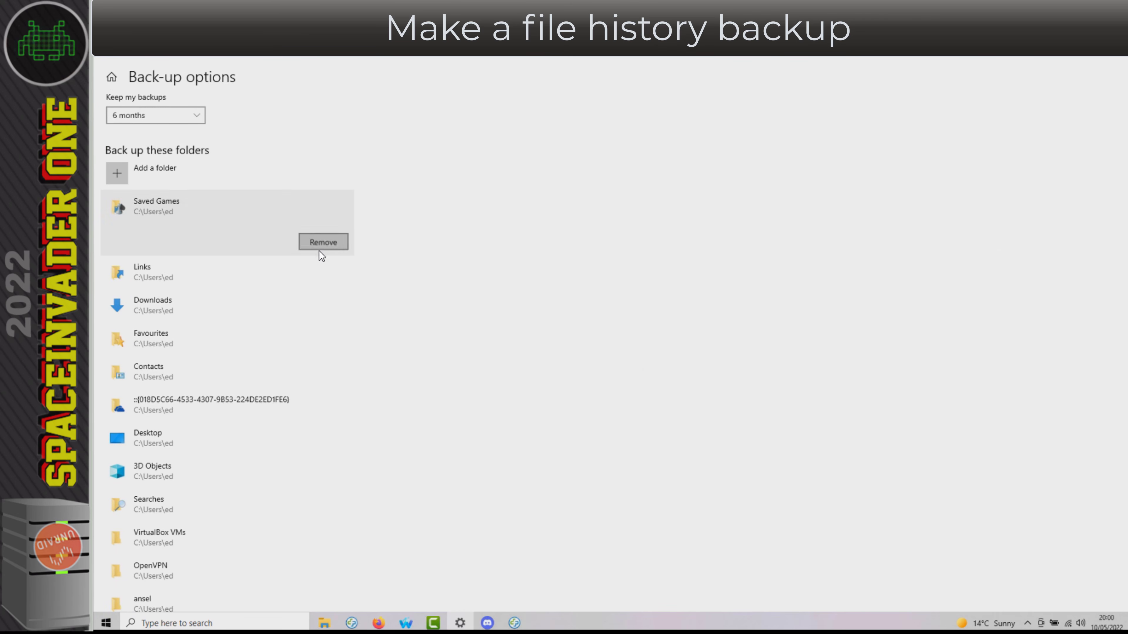
click(175, 237)
click(323, 263)
click(322, 331)
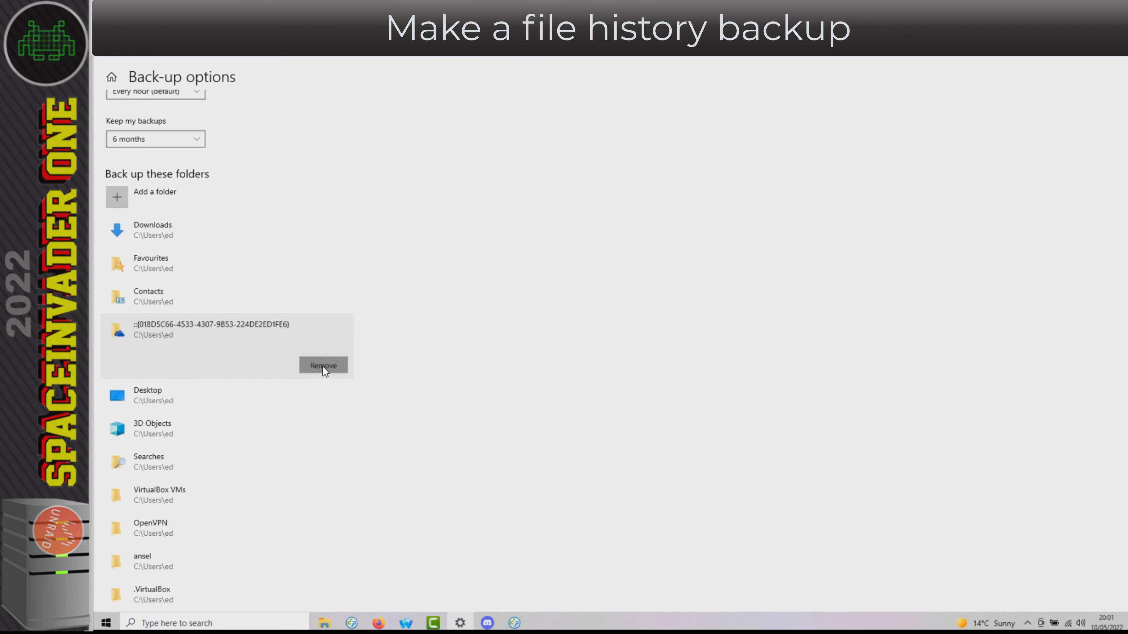
click(318, 368)
Remove the VirtualBox VMs, OpenVPN, ansel, .VirtualBox and .ssh folders from the backed-up folders.
click(249, 432)
click(320, 465)
click(244, 465)
click(320, 496)
click(230, 439)
click(319, 464)
click(242, 438)
click(317, 467)
click(300, 442)
click(319, 465)
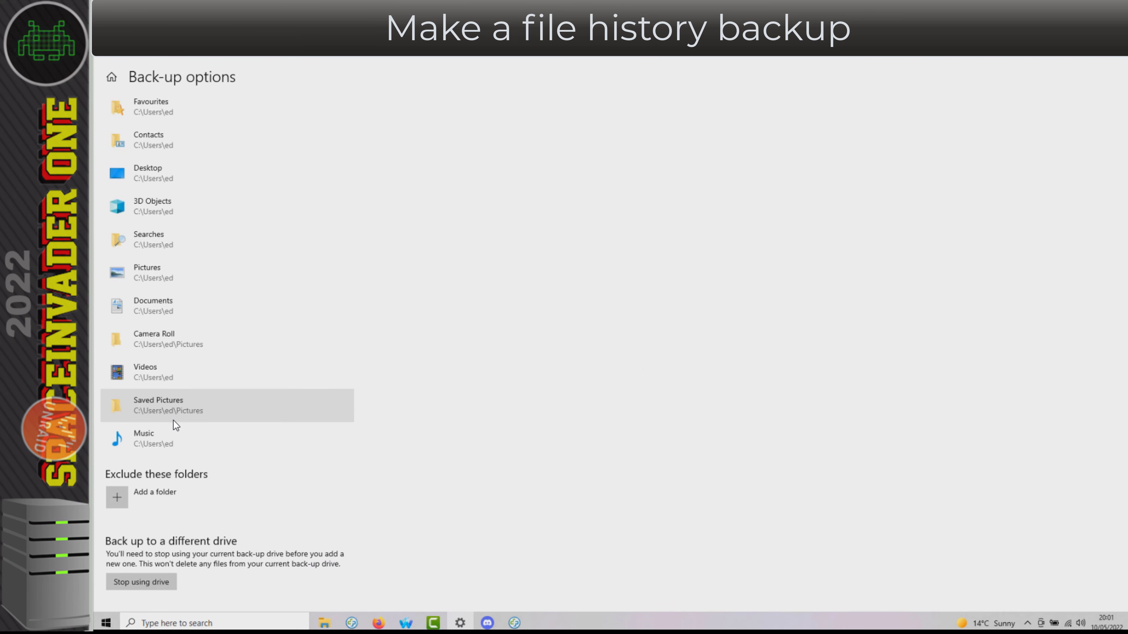
Add the emulation folder on the Games (D:) drive to the folders backed up by File History.
scroll(173, 420, up, 3)
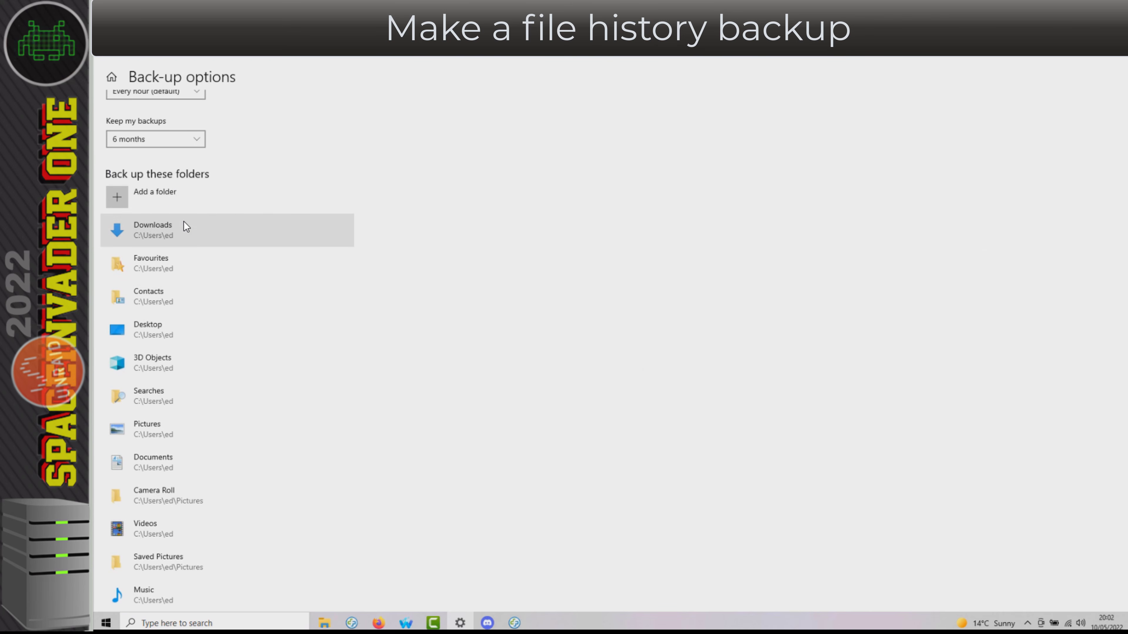
click(117, 199)
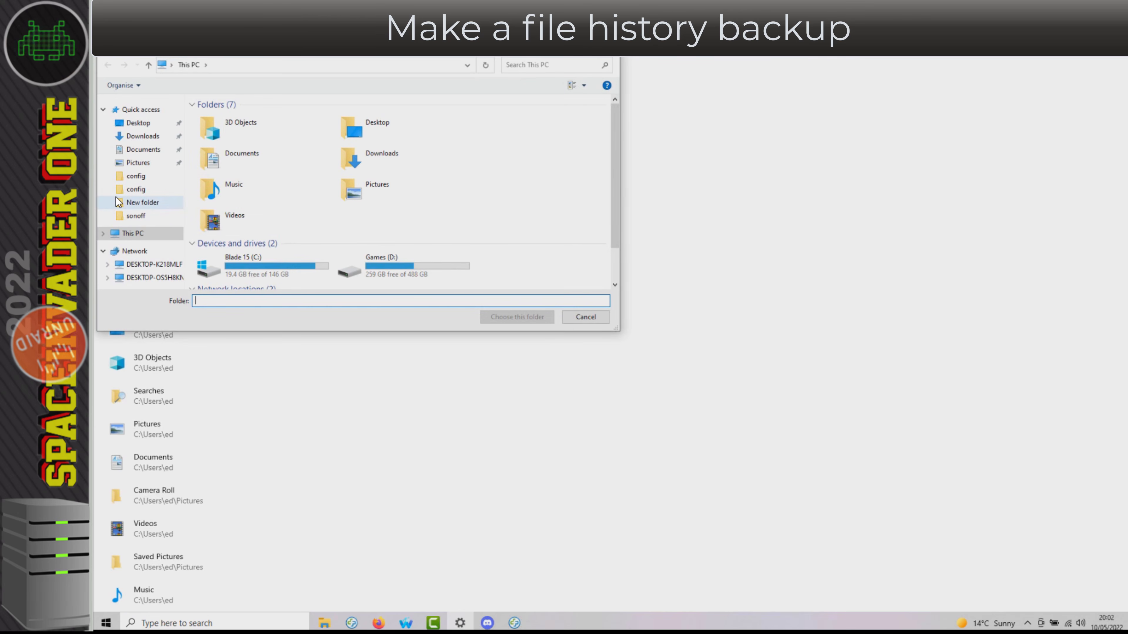
double_click(378, 268)
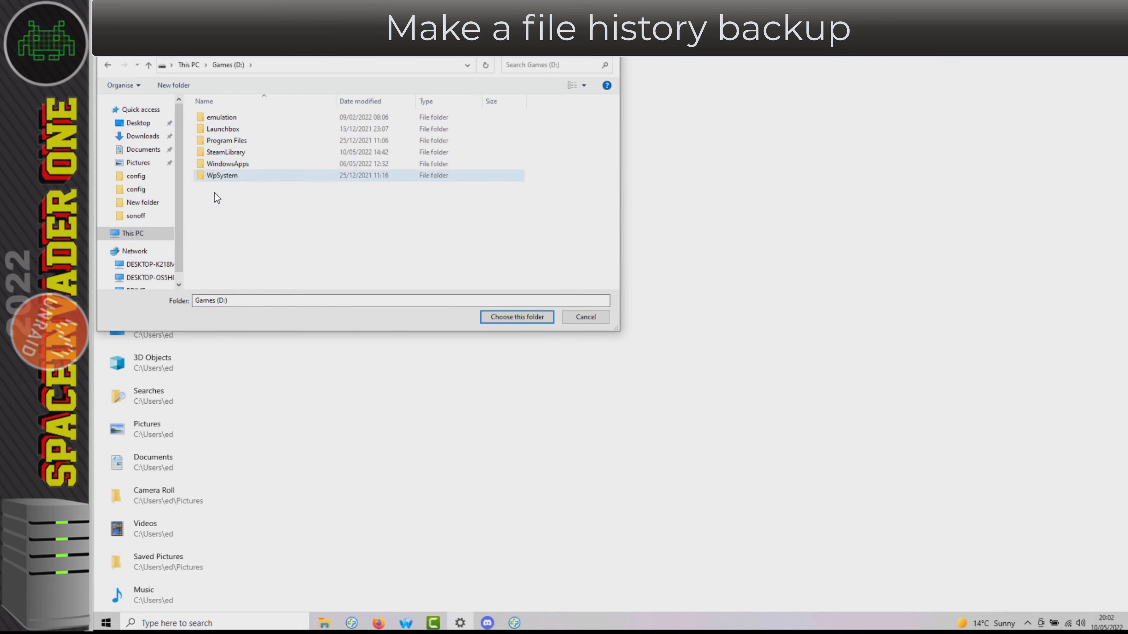
click(214, 120)
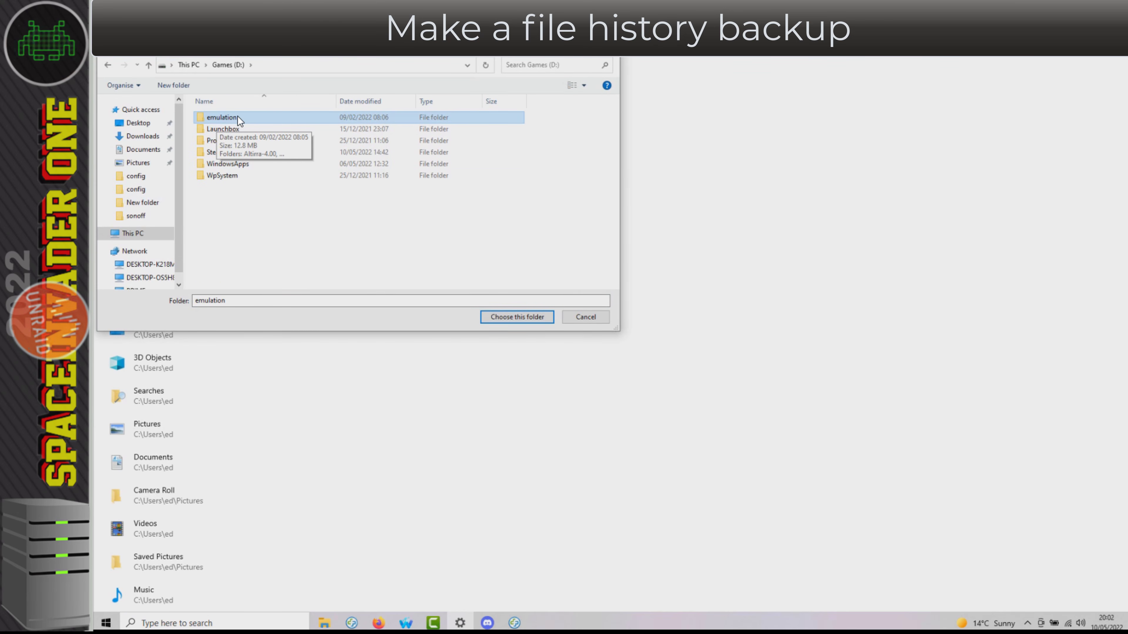
click(498, 319)
Exclude the Bounty_Bob_Strikes_Back!_Big_Five_Software subfolder of D:\emulation from the File History backup.
scroll(200, 339, down, 3)
scroll(195, 340, down, 3)
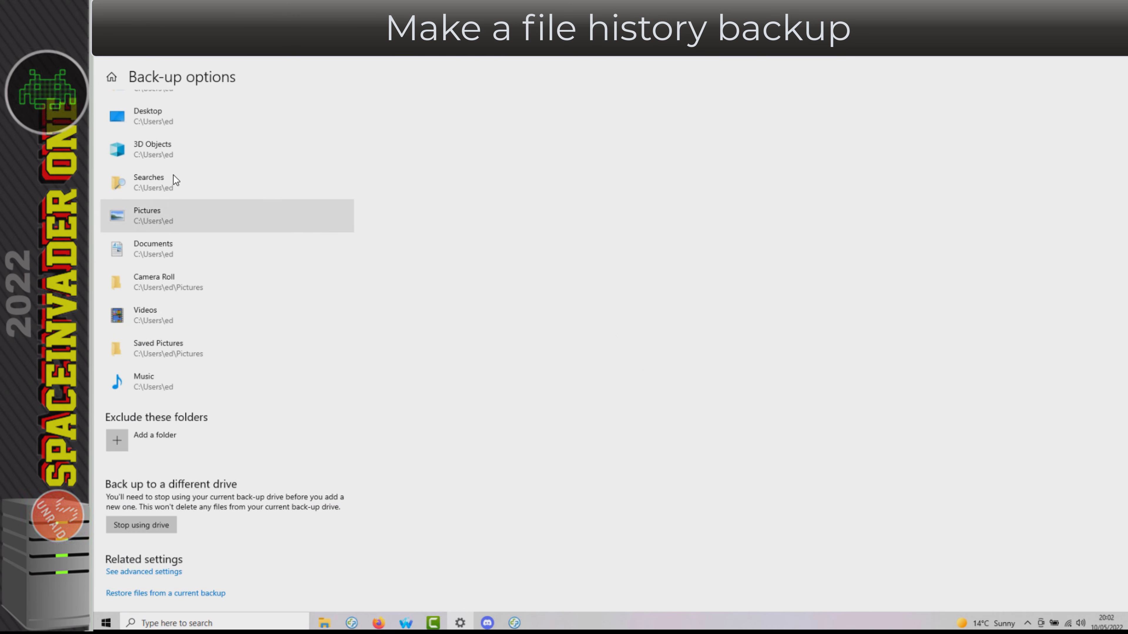
click(119, 440)
double_click(219, 120)
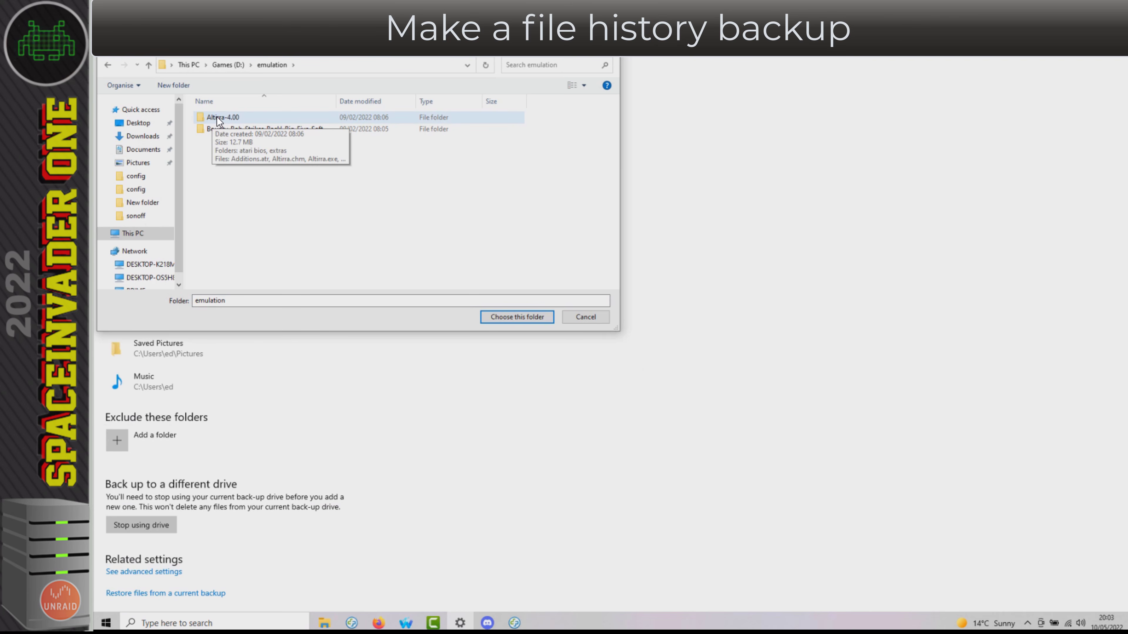
click(215, 118)
click(504, 316)
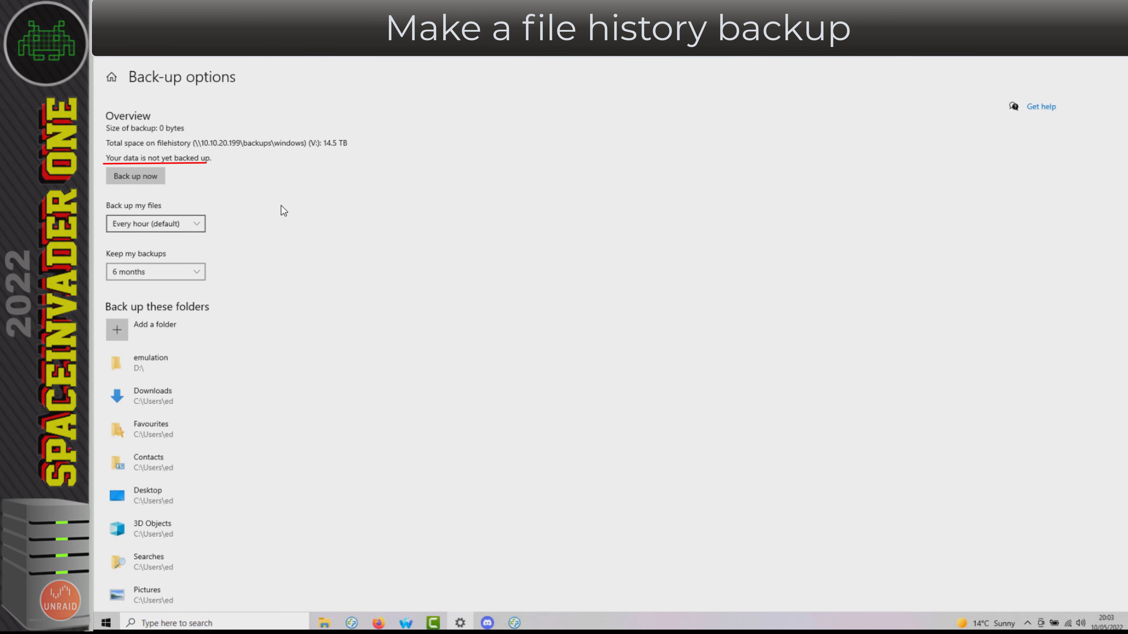
Start the File History backup immediately and close the settings window.
click(132, 177)
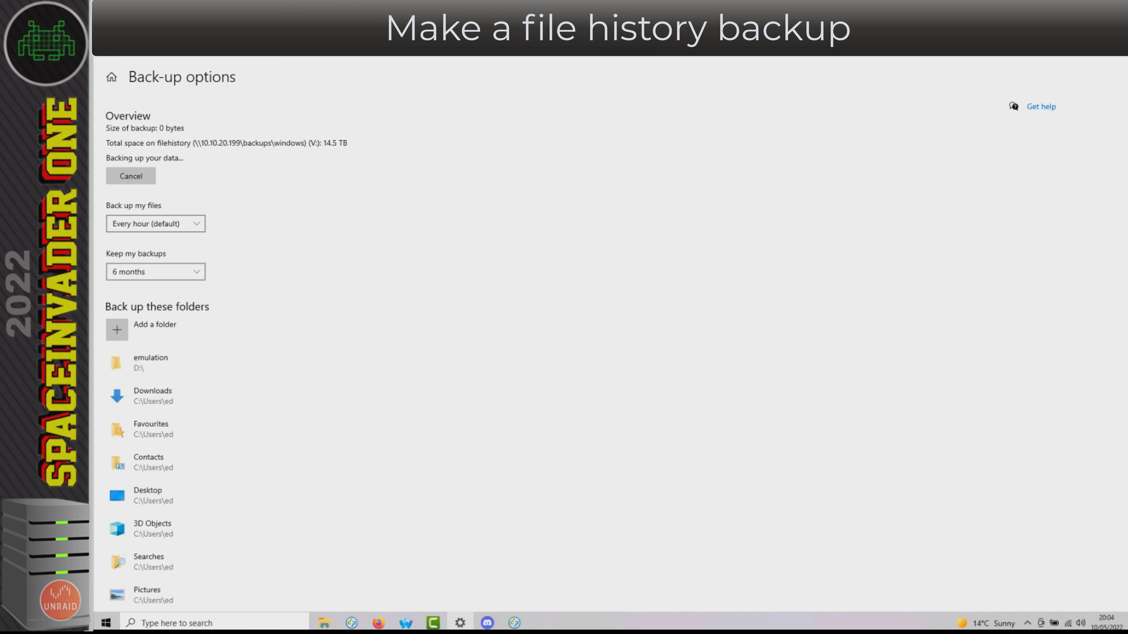
click(1126, 38)
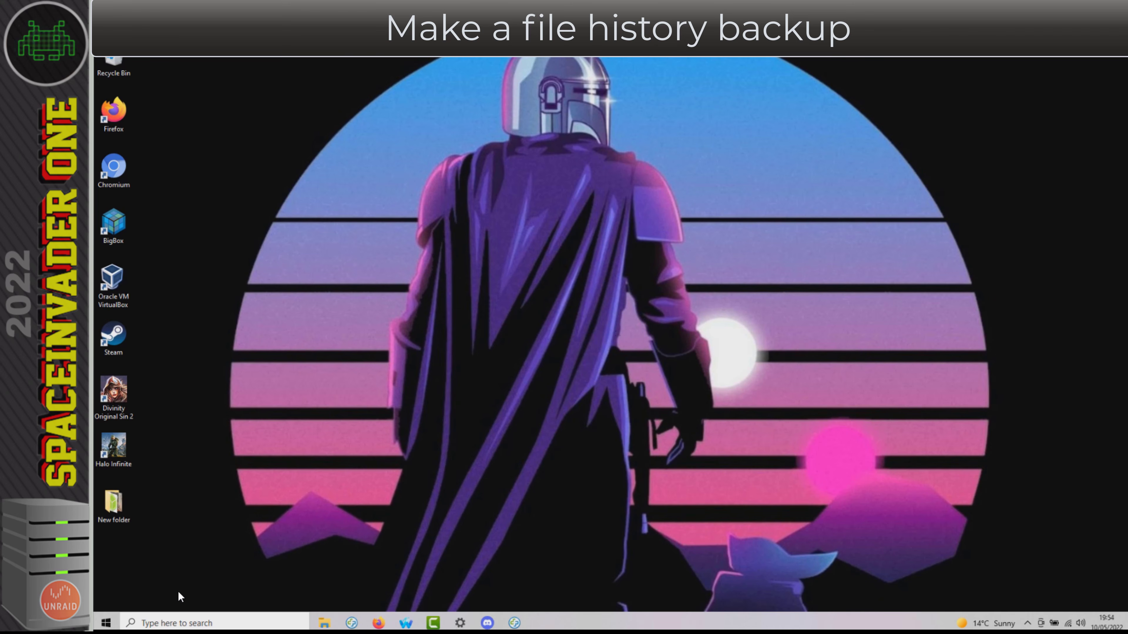
Search Windows for backup to return to the back-up options, and open System Image Backup through the advanced File History settings.
click(173, 622)
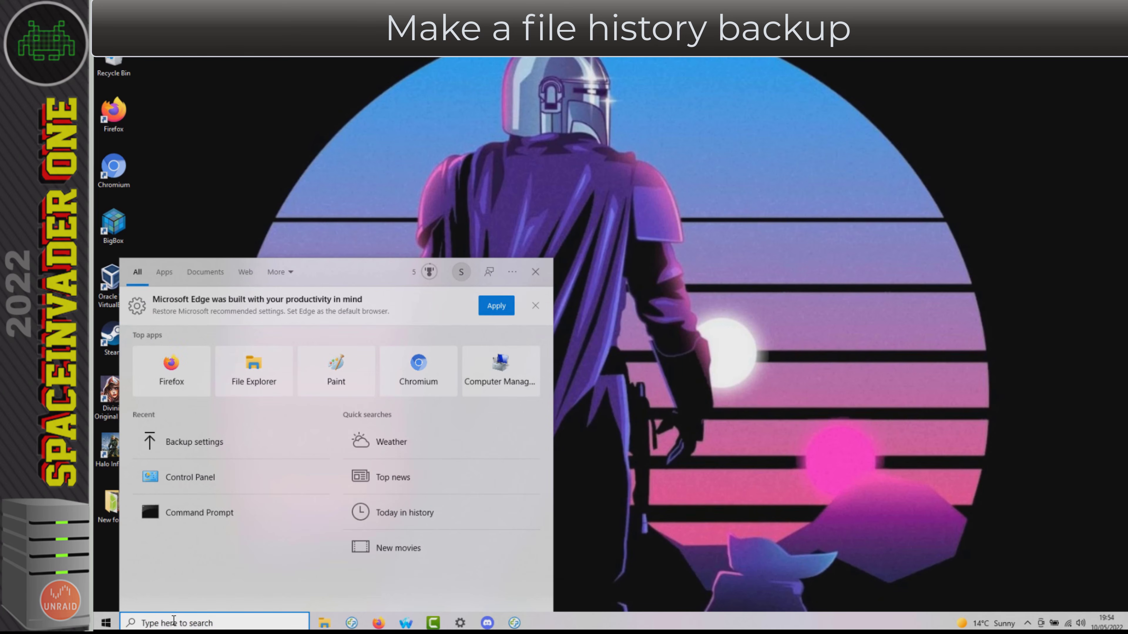
text(backup)
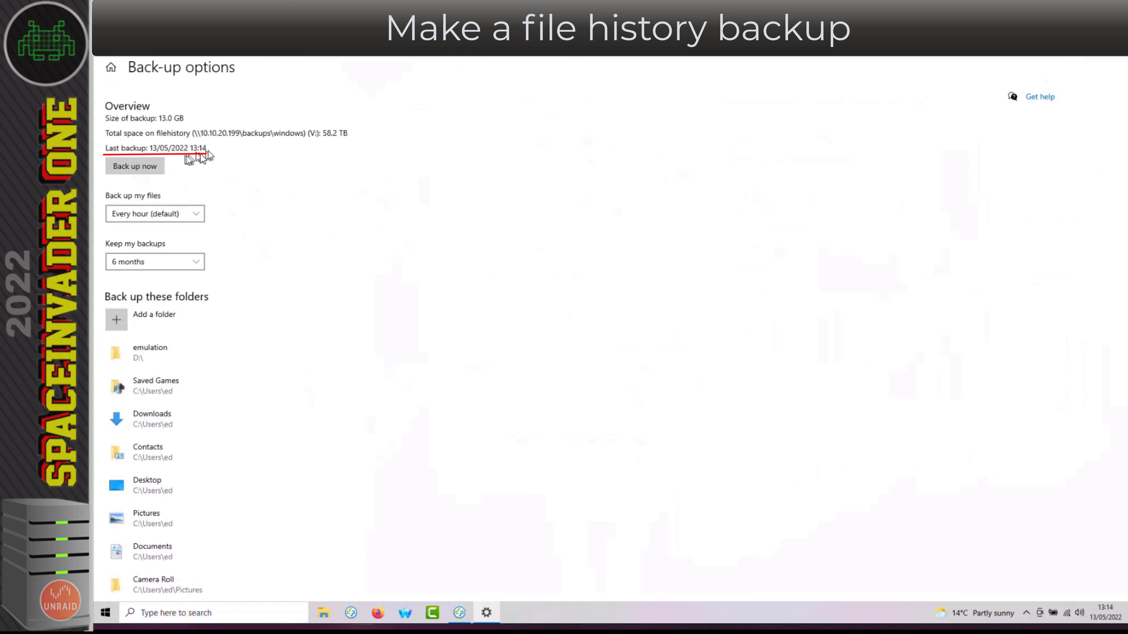
scroll(313, 226, down, 8)
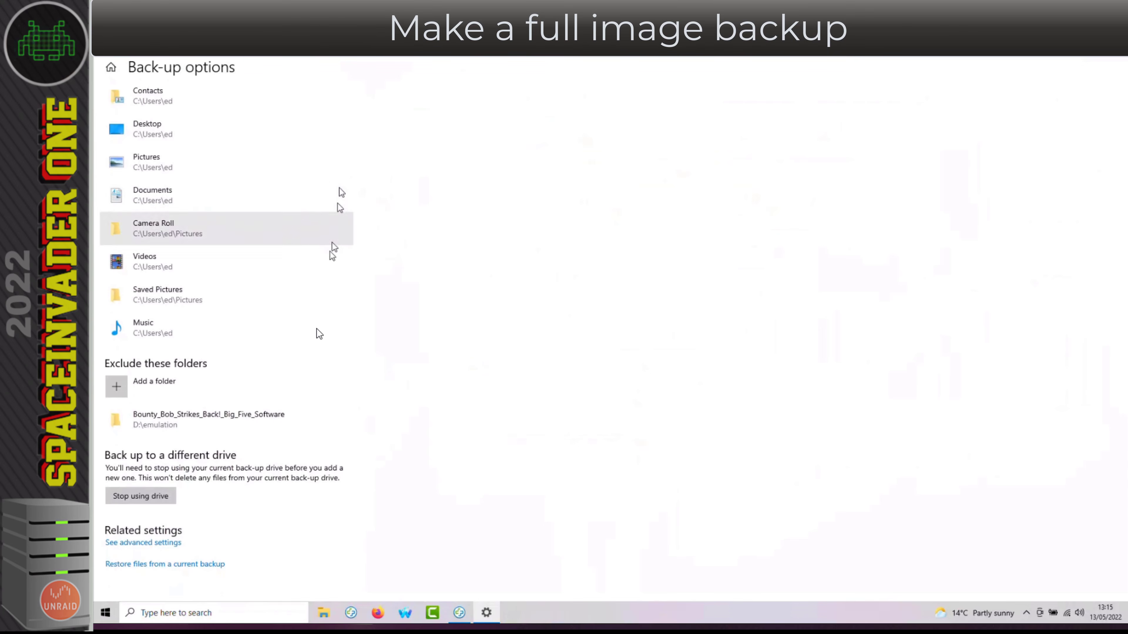
click(155, 544)
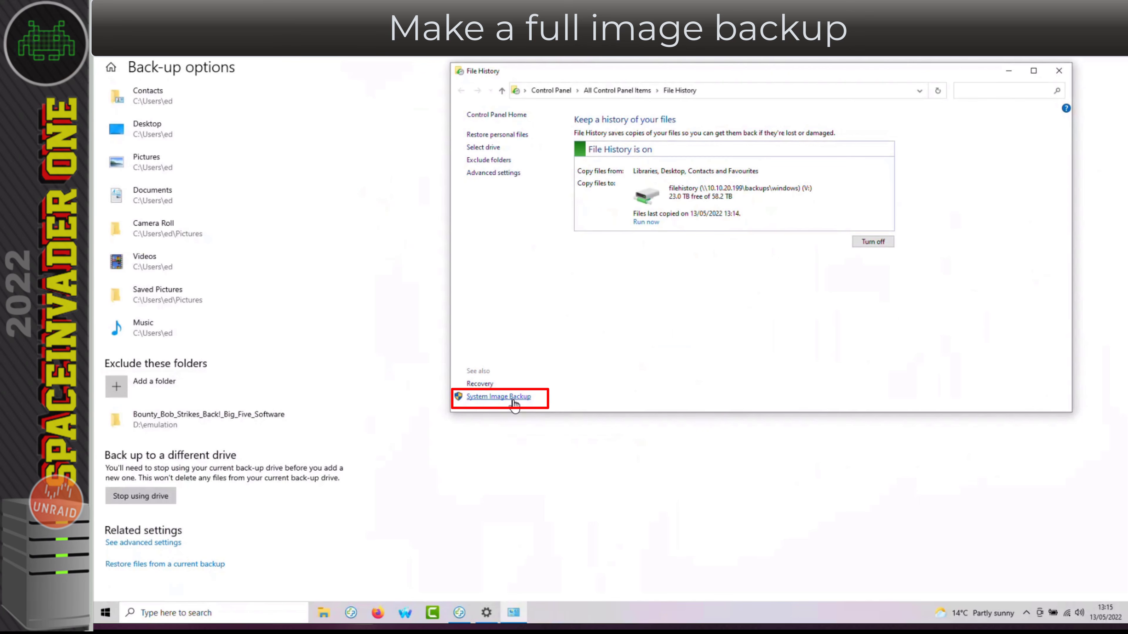
click(525, 399)
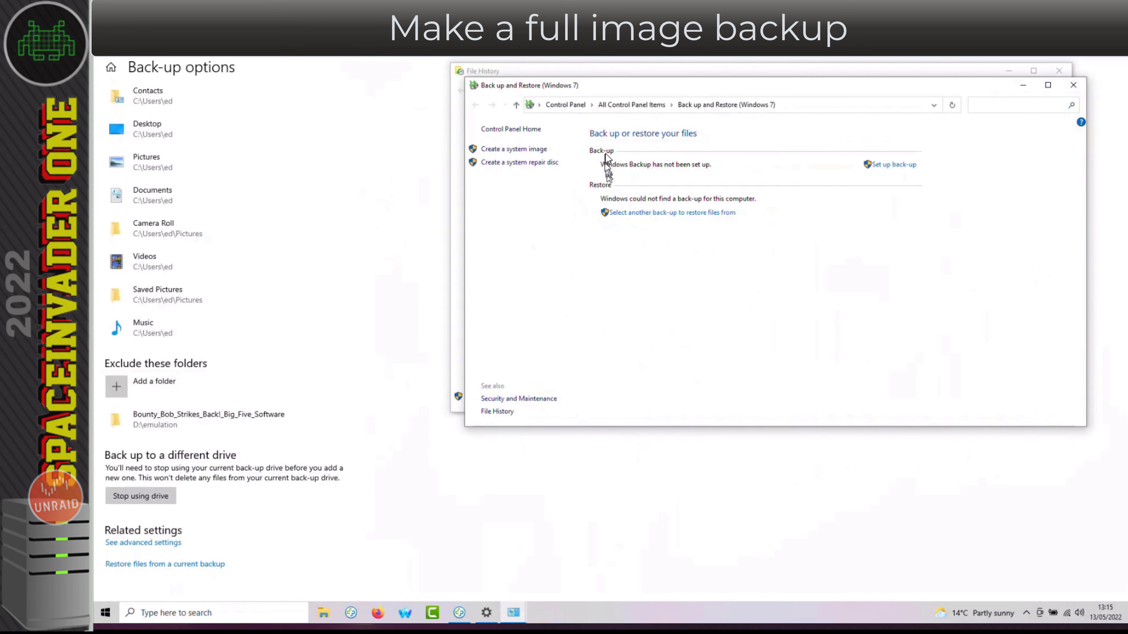
Start setting up a Windows backup and choose the network location \\PRIME\backups\windows\fullbackups\ for saving it.
click(894, 166)
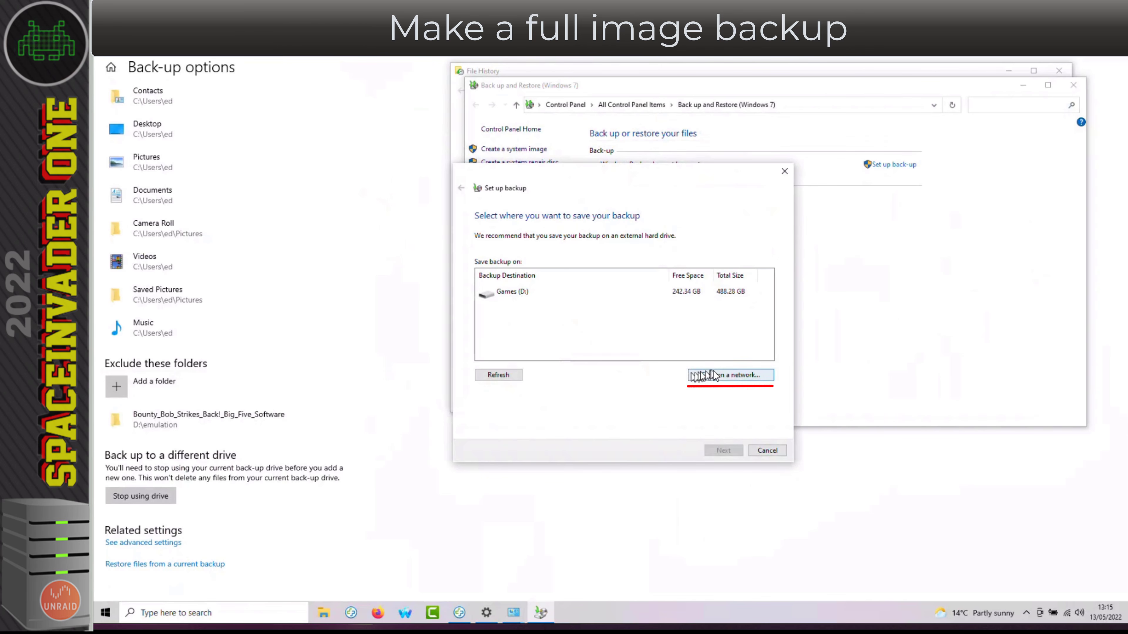
click(731, 377)
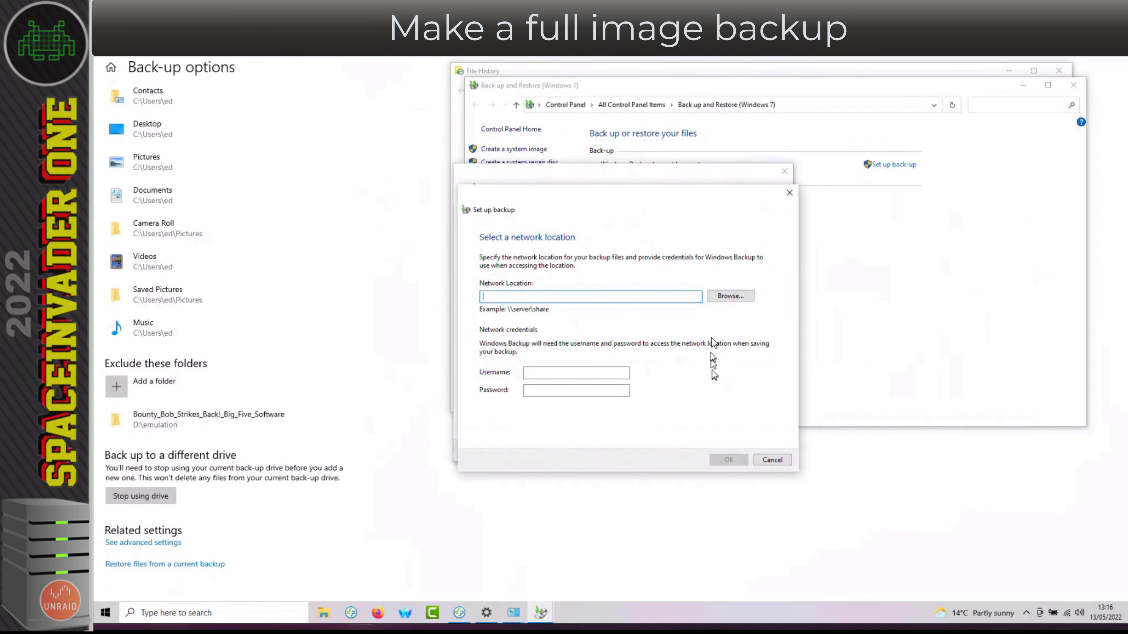
click(729, 298)
click(548, 312)
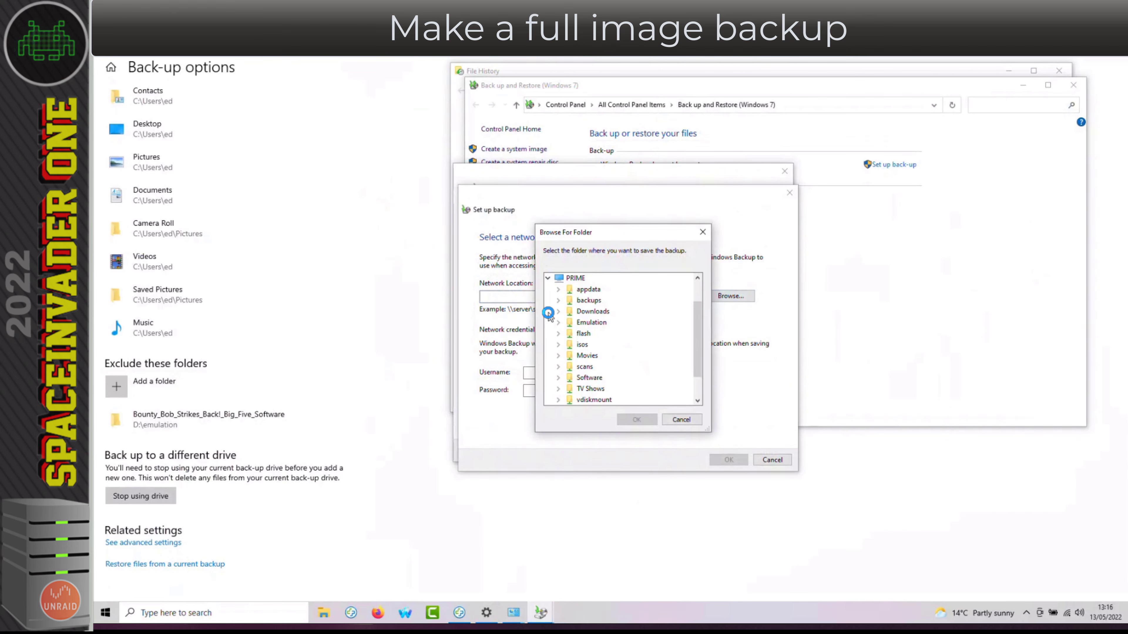
click(558, 301)
click(568, 311)
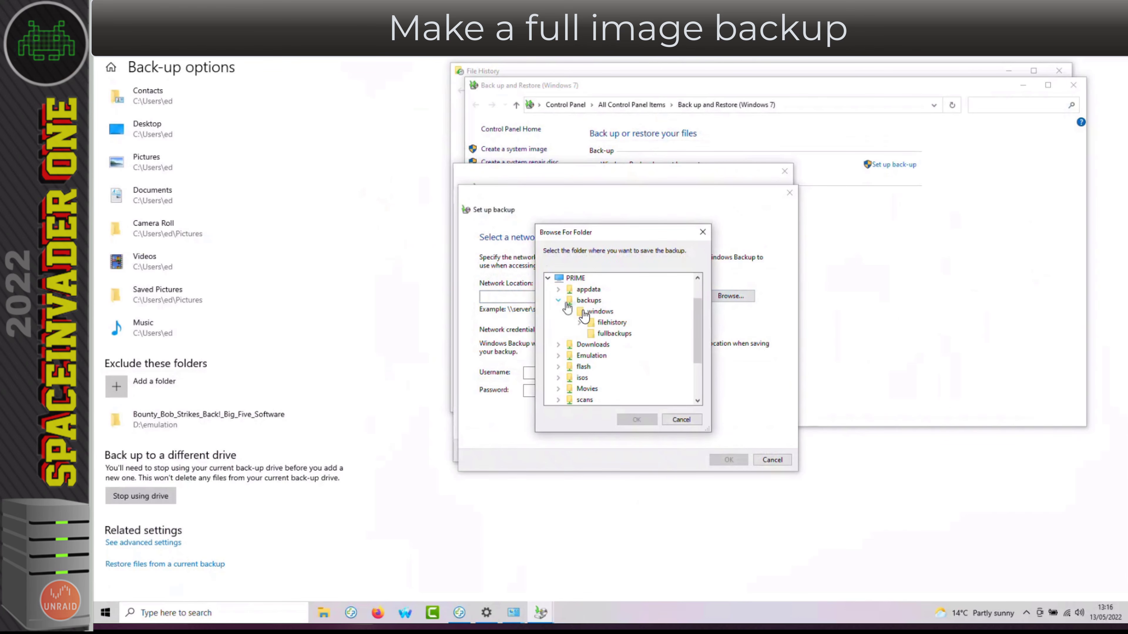
click(620, 337)
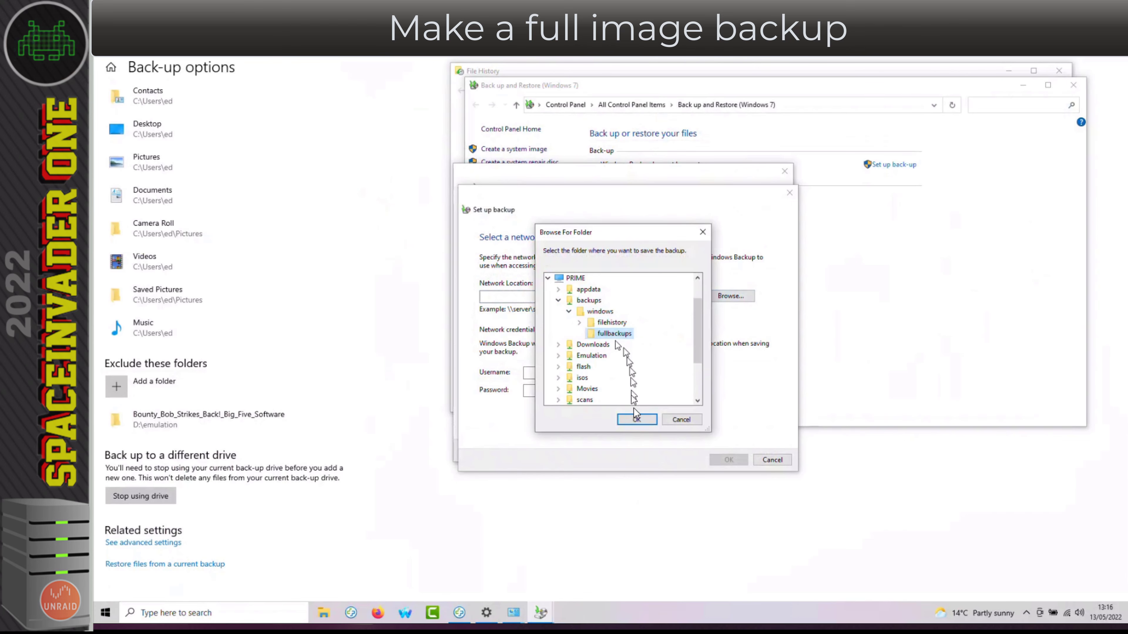
click(636, 419)
Enter the username laptop and the share password for the network location, and accept it as the backup destination.
click(555, 373)
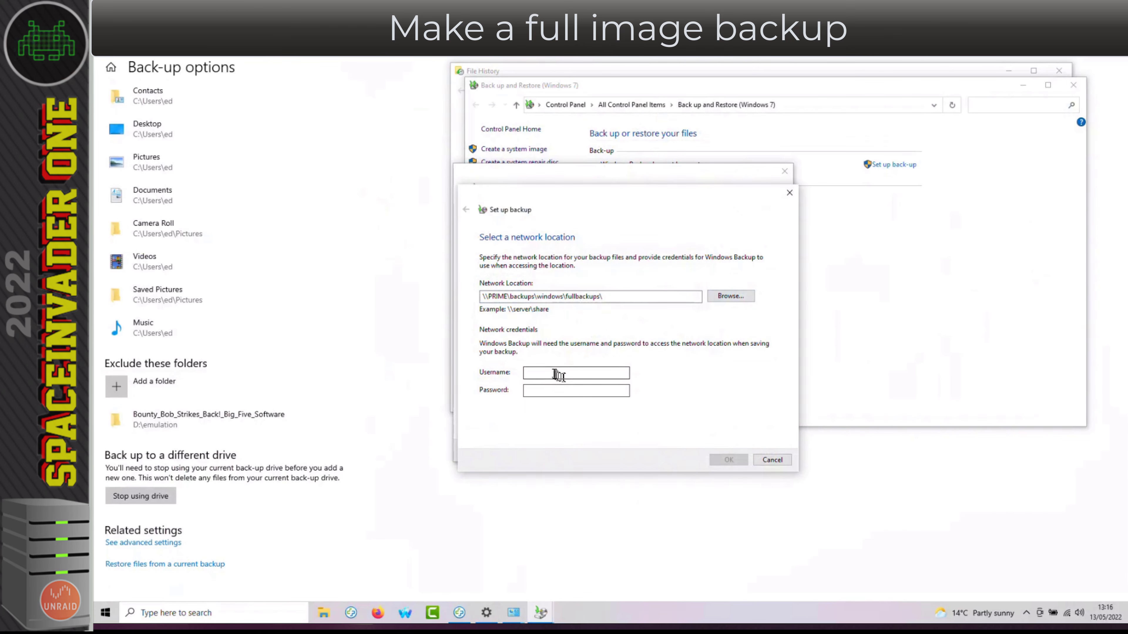
text(laptop)
key(Tab)
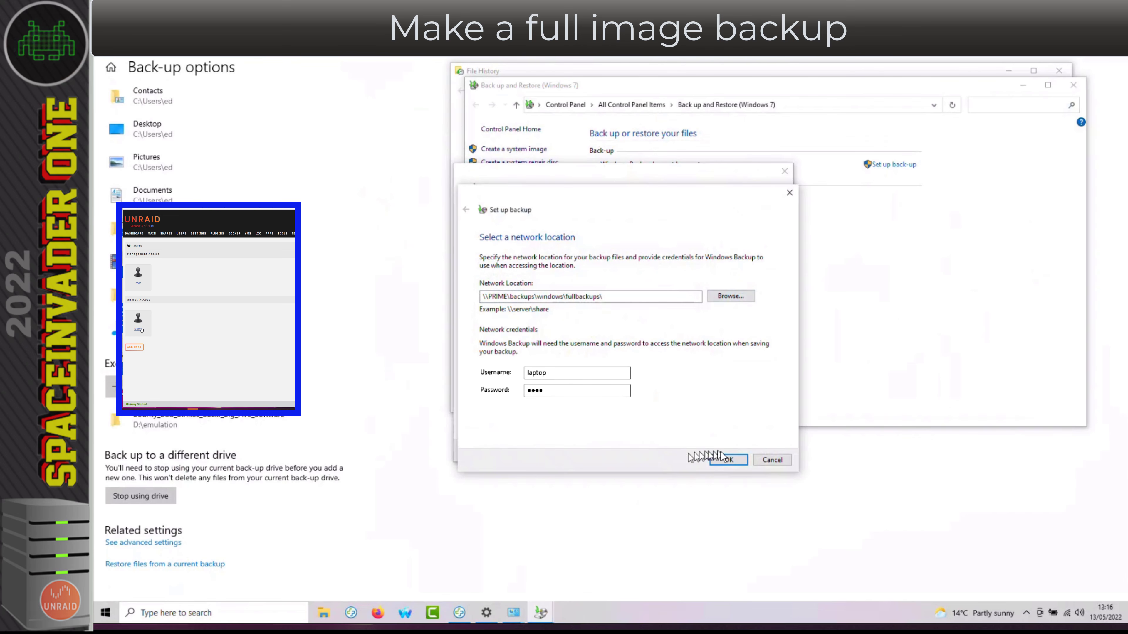
click(724, 460)
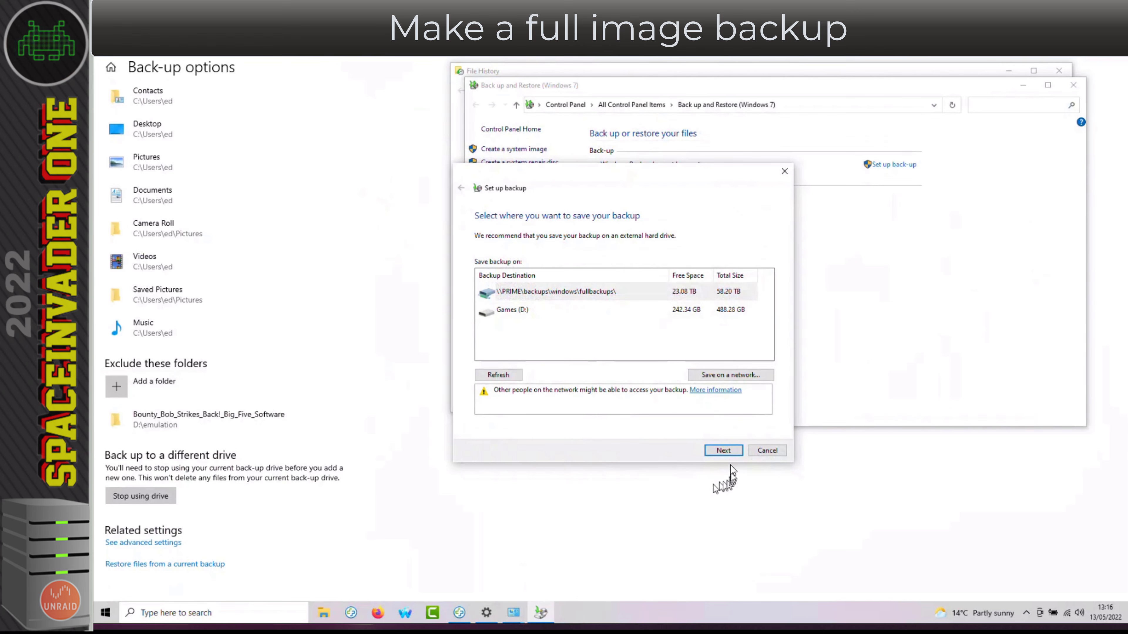
click(723, 450)
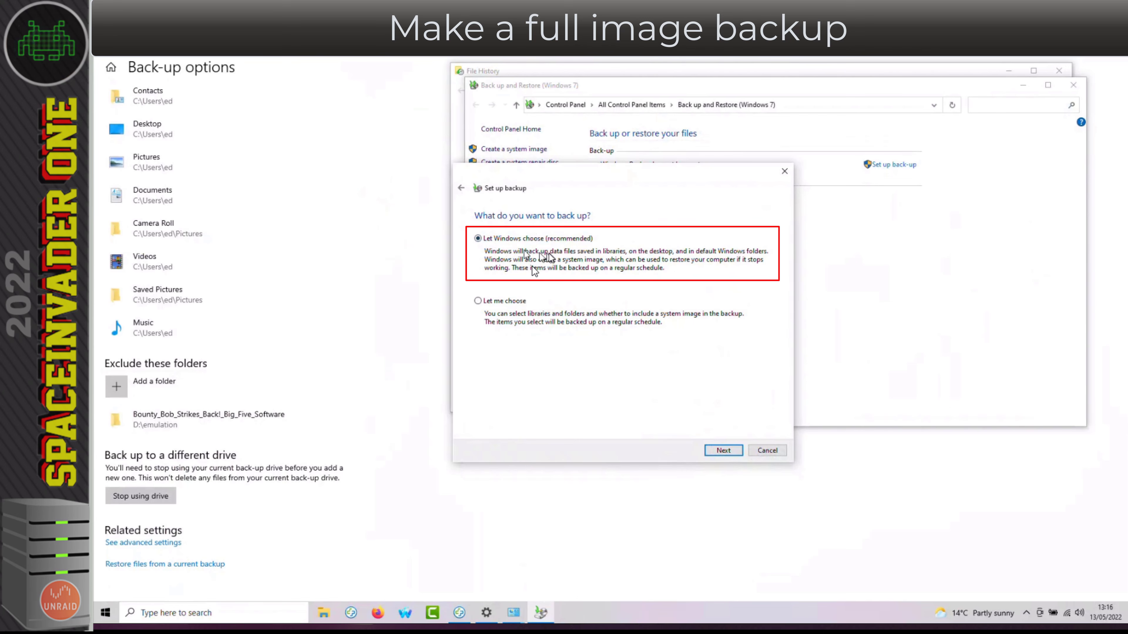
Compare the two content options and let Windows choose what to back up.
click(504, 303)
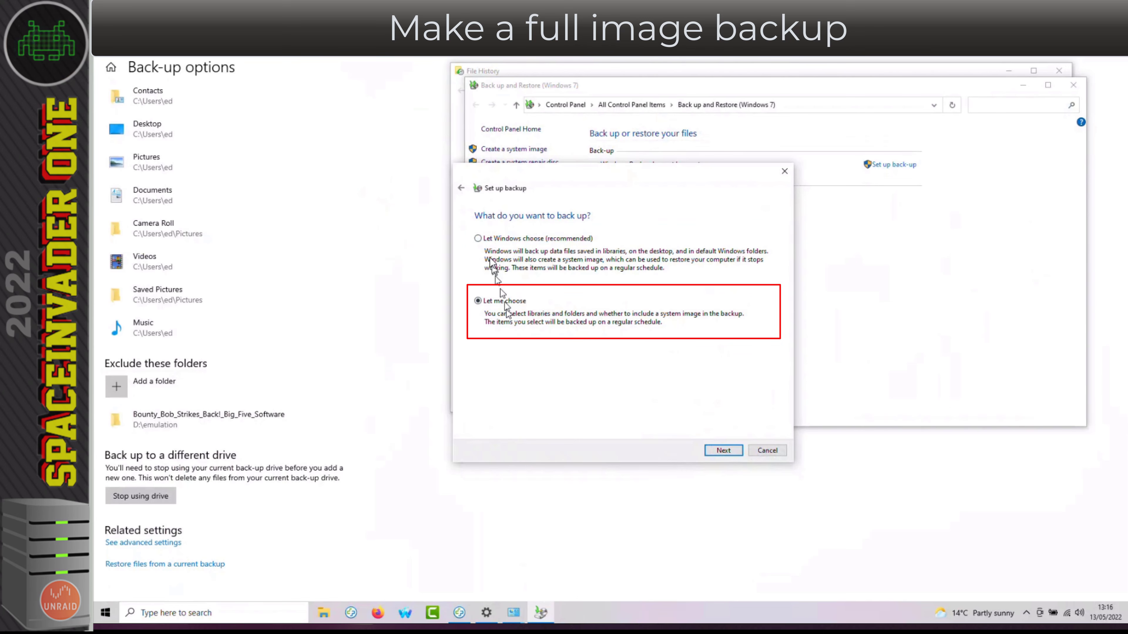
click(478, 239)
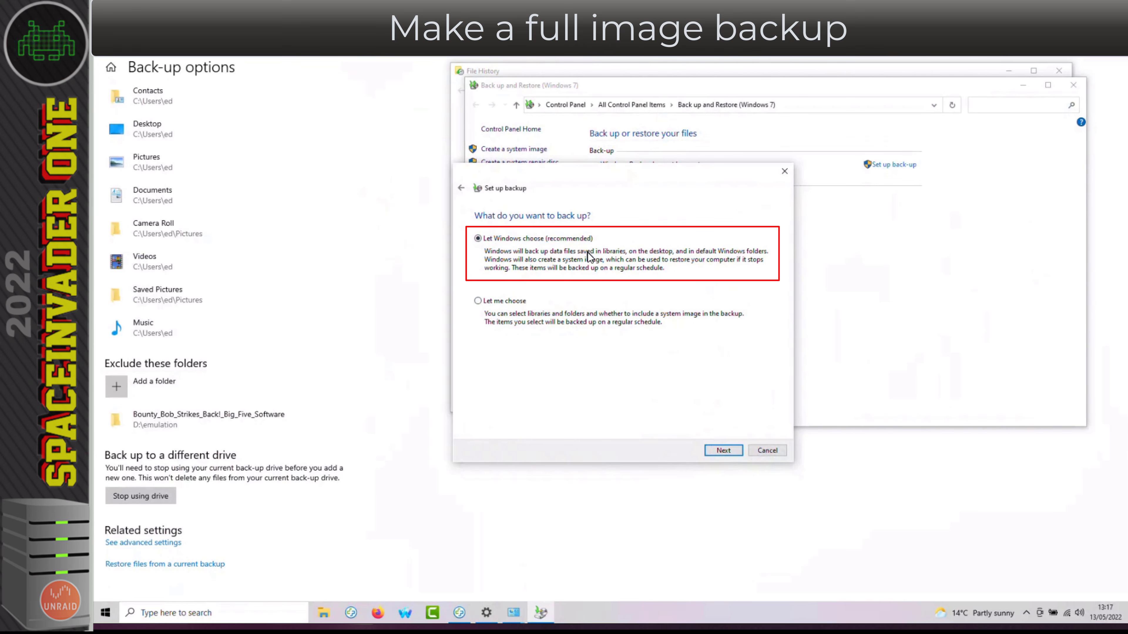
click(724, 451)
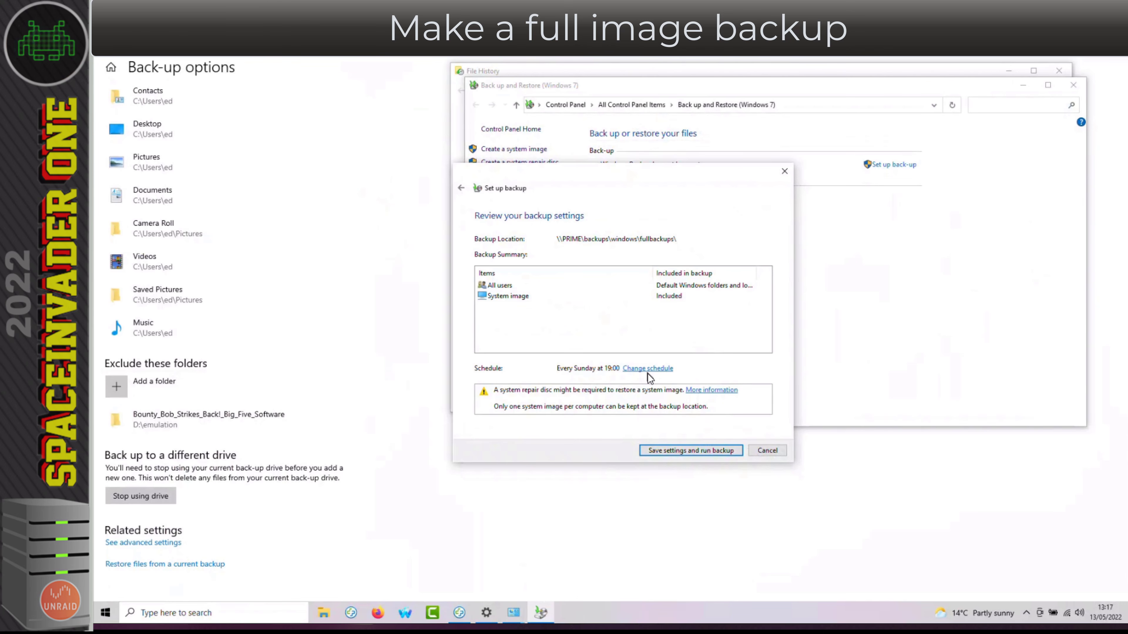
Change the backup schedule to weekly on Friday, keeping the time at 19:00.
click(647, 373)
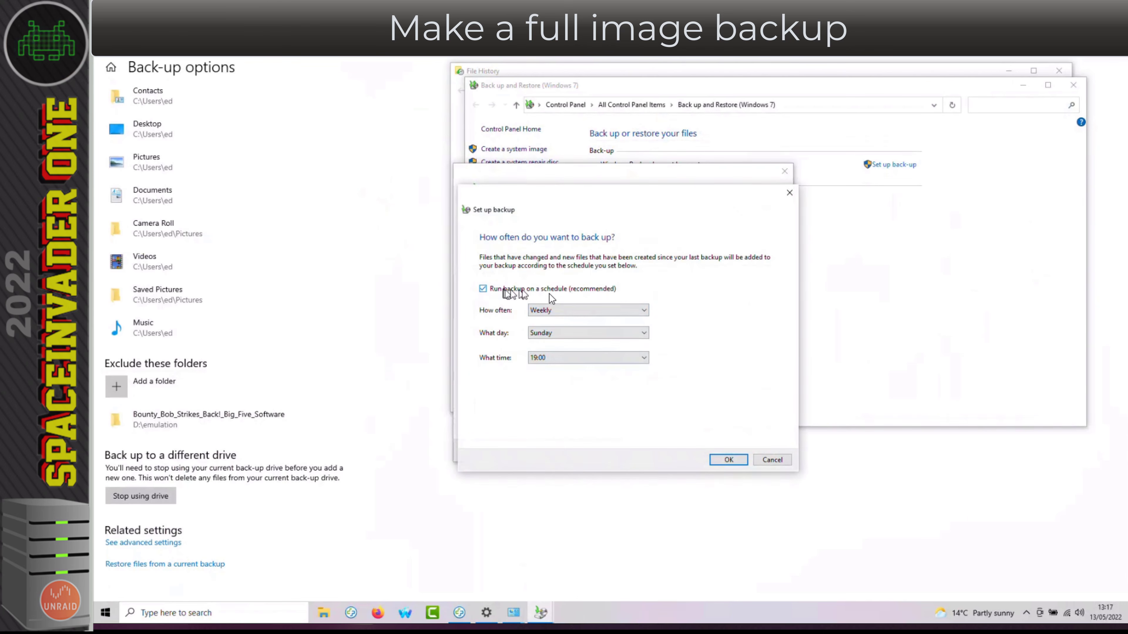
click(579, 311)
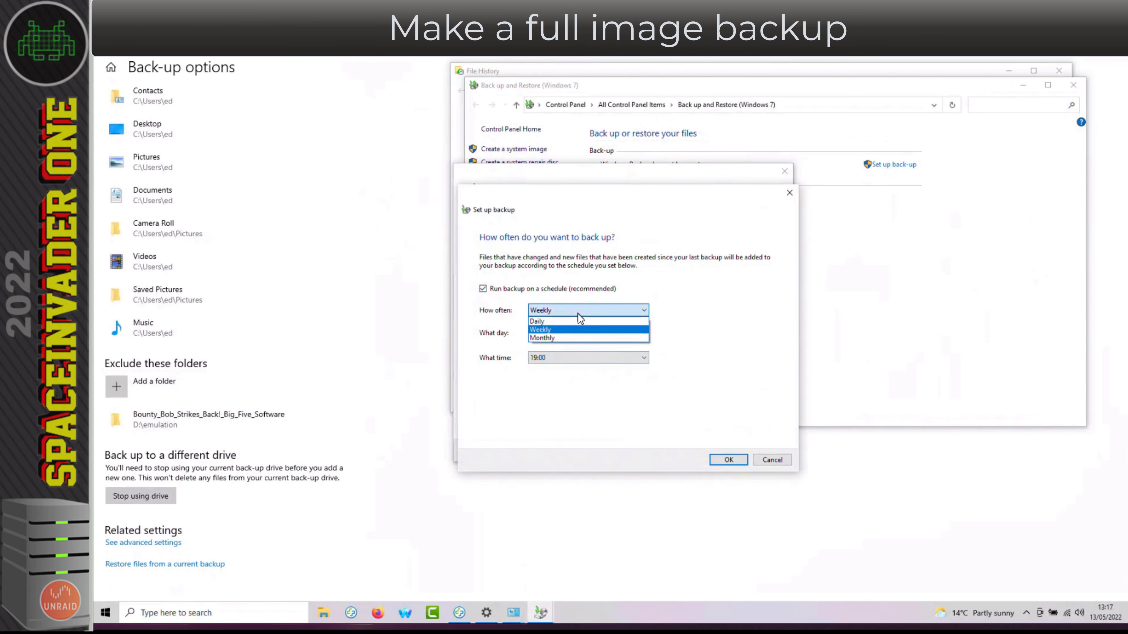
click(579, 329)
click(578, 333)
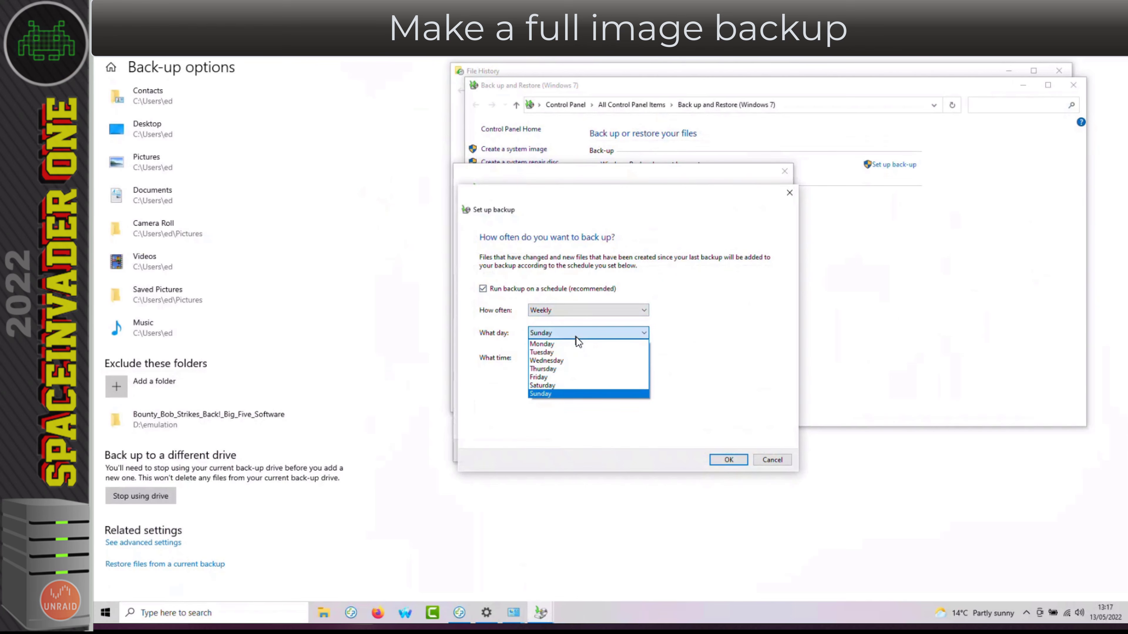
click(564, 377)
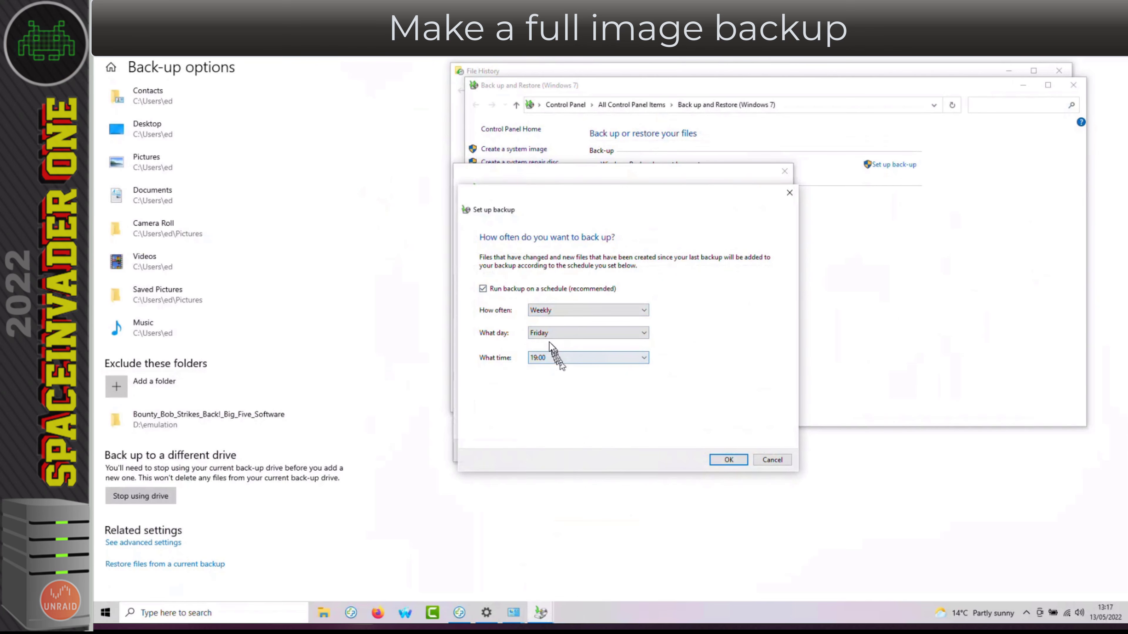
click(728, 460)
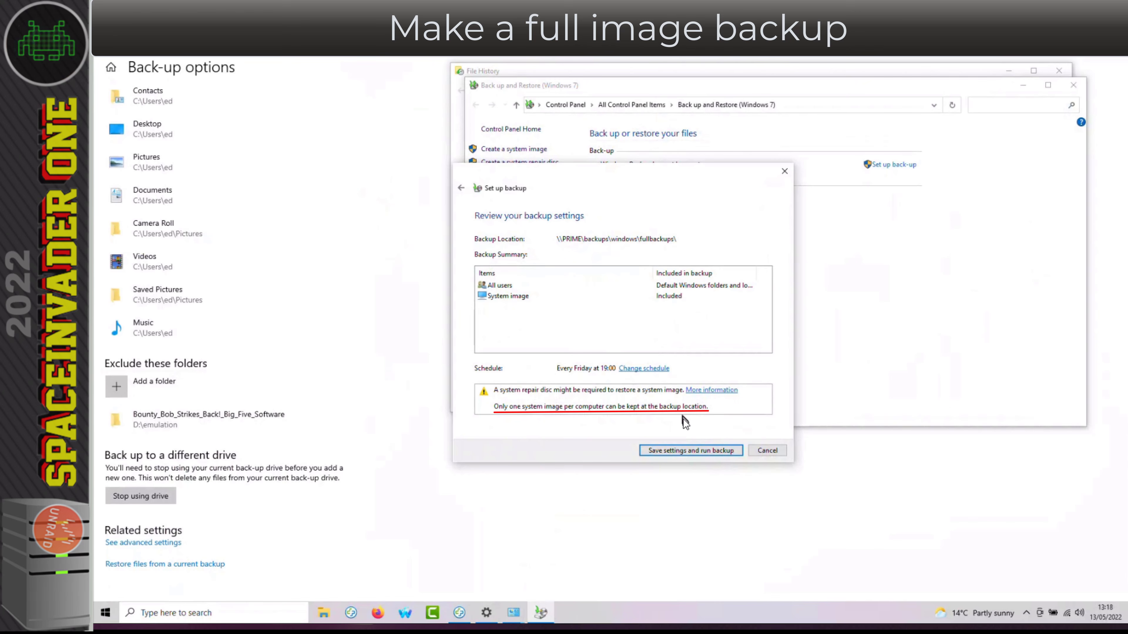
Save the backup settings, run the full backup and close its progress window once it has finished.
click(682, 454)
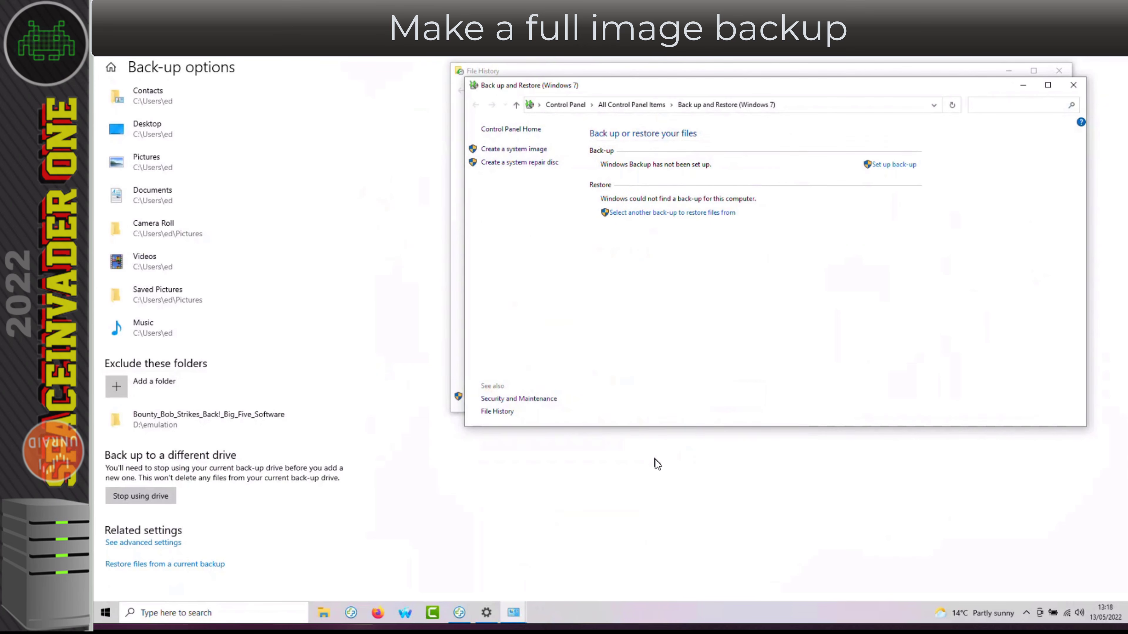
drag(634, 246, 948, 263)
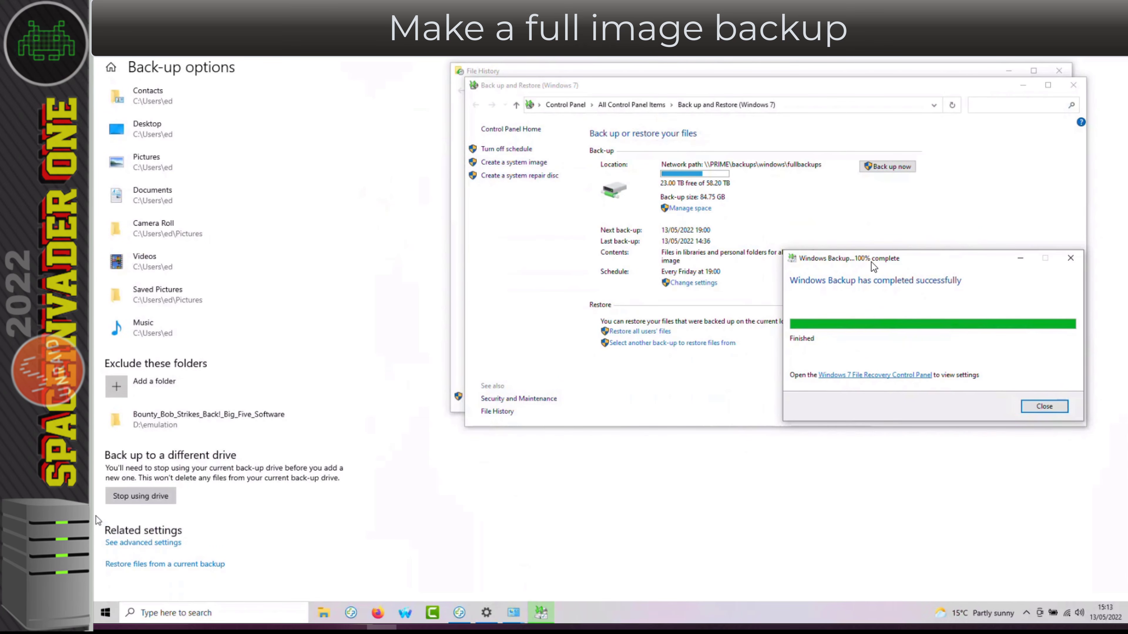
click(1035, 405)
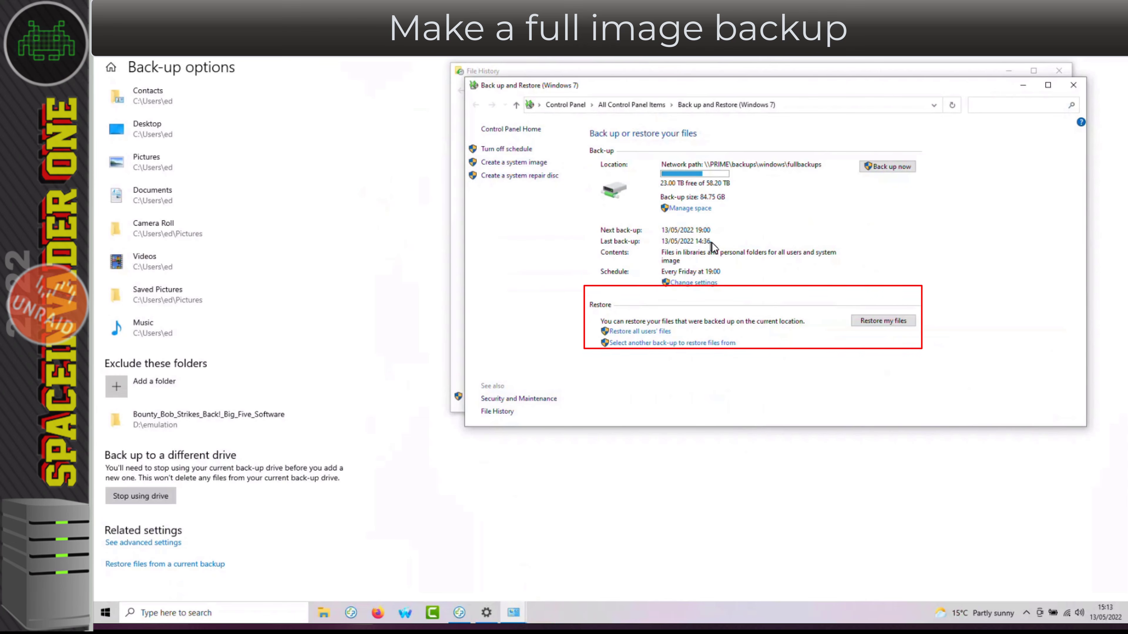
Browse the full backup for folders to restore, down to the user's Pictures folder, and leave the restore wizard without adding any.
click(895, 322)
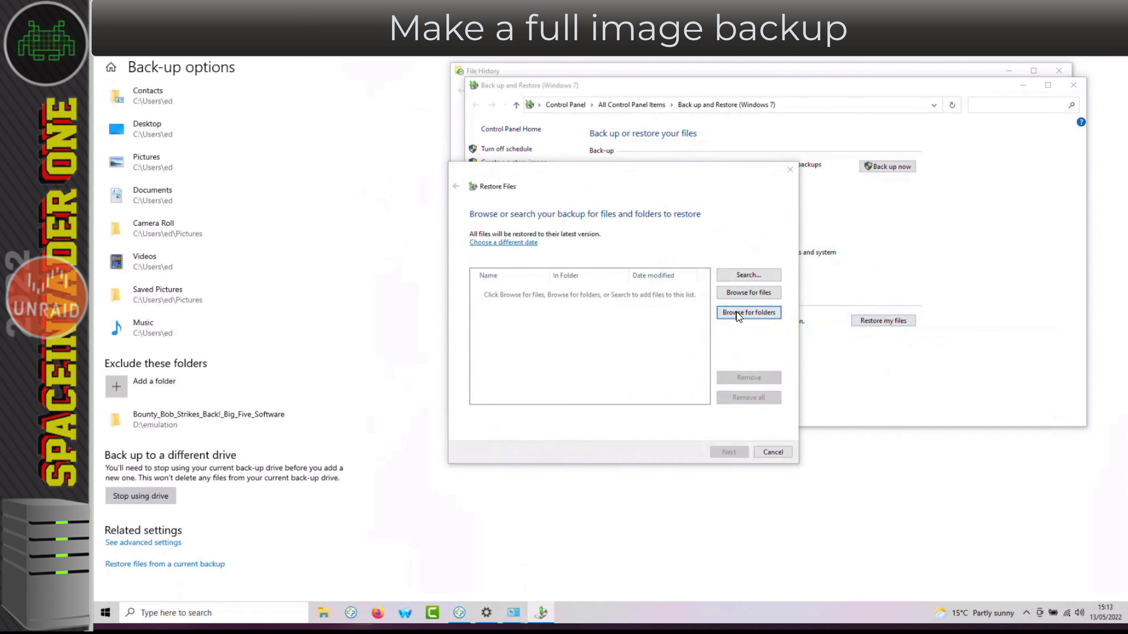
click(737, 317)
double_click(598, 253)
double_click(599, 253)
double_click(599, 253)
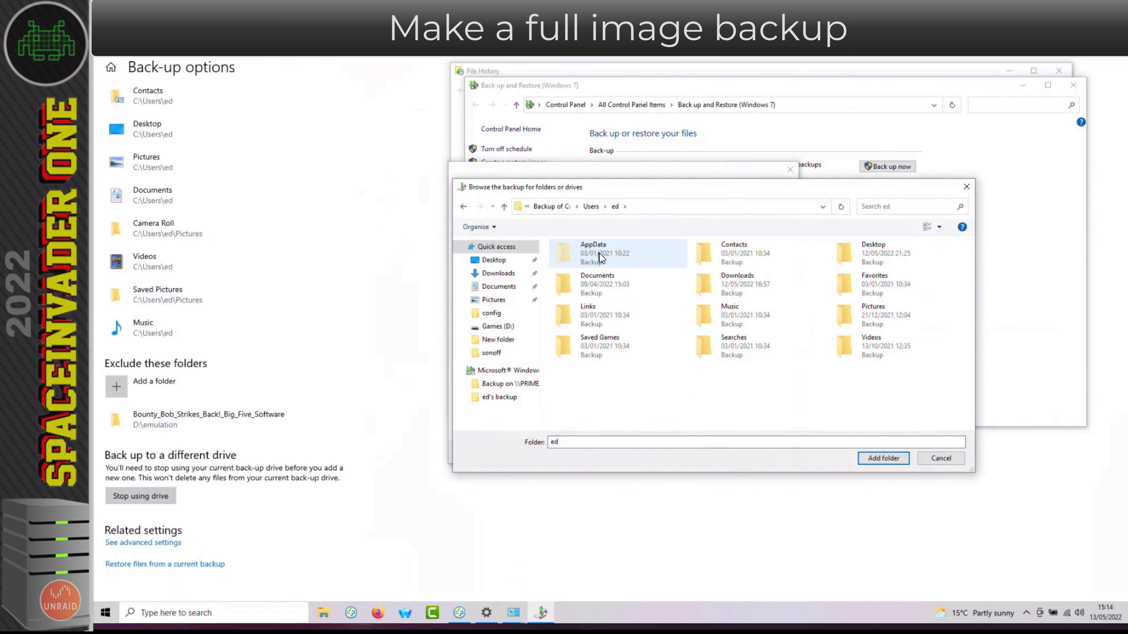
click(782, 318)
double_click(868, 319)
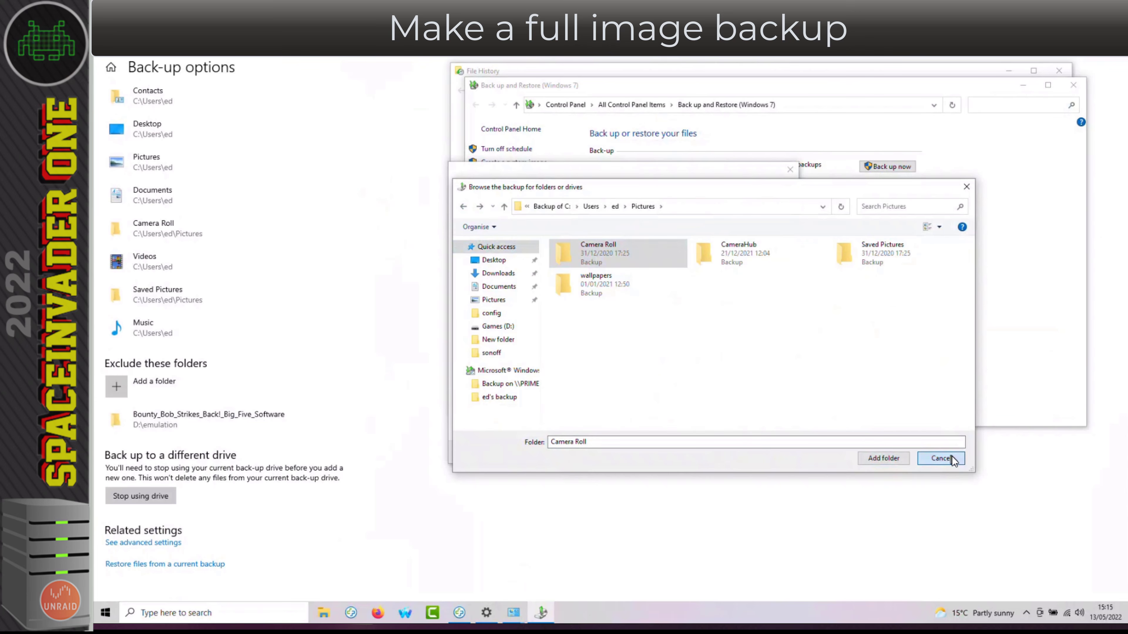
click(950, 458)
click(781, 458)
Close the Back up and Restore and File History windows.
click(1073, 85)
click(1060, 71)
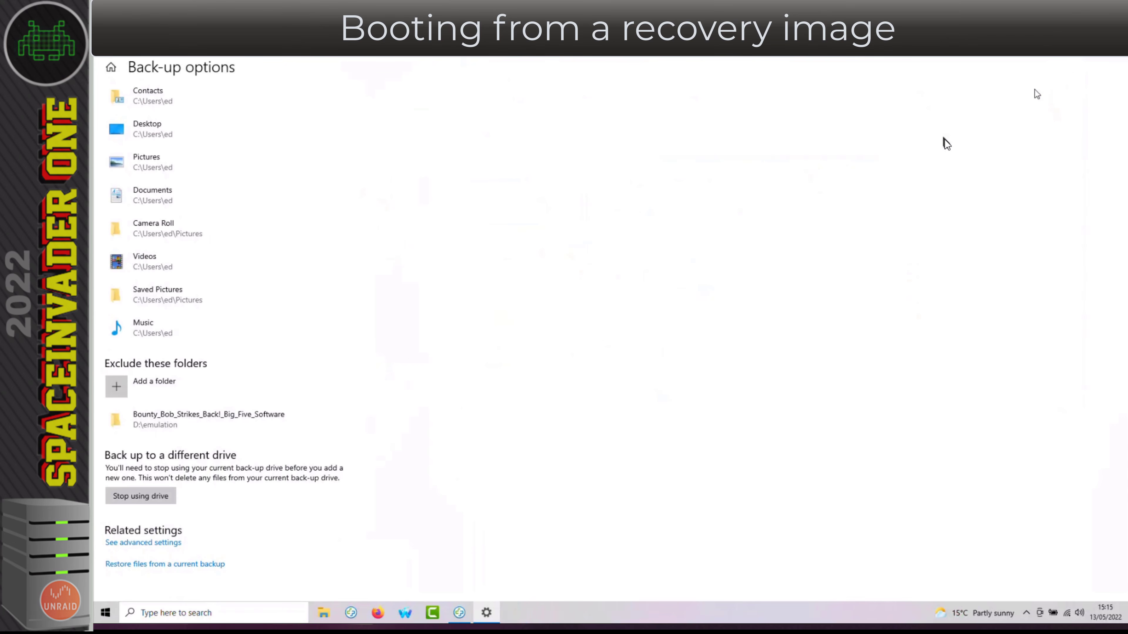
click(1124, 43)
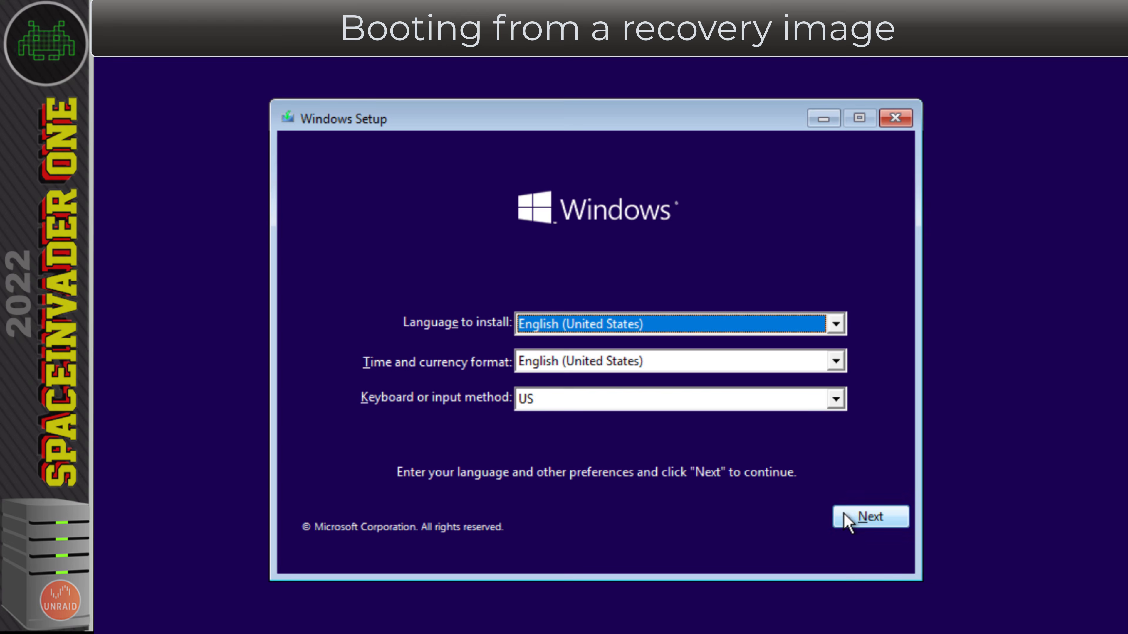
Accept the Windows Setup language preferences, choose to repair the computer and start System Image Recovery from the advanced troubleshooting options.
click(845, 521)
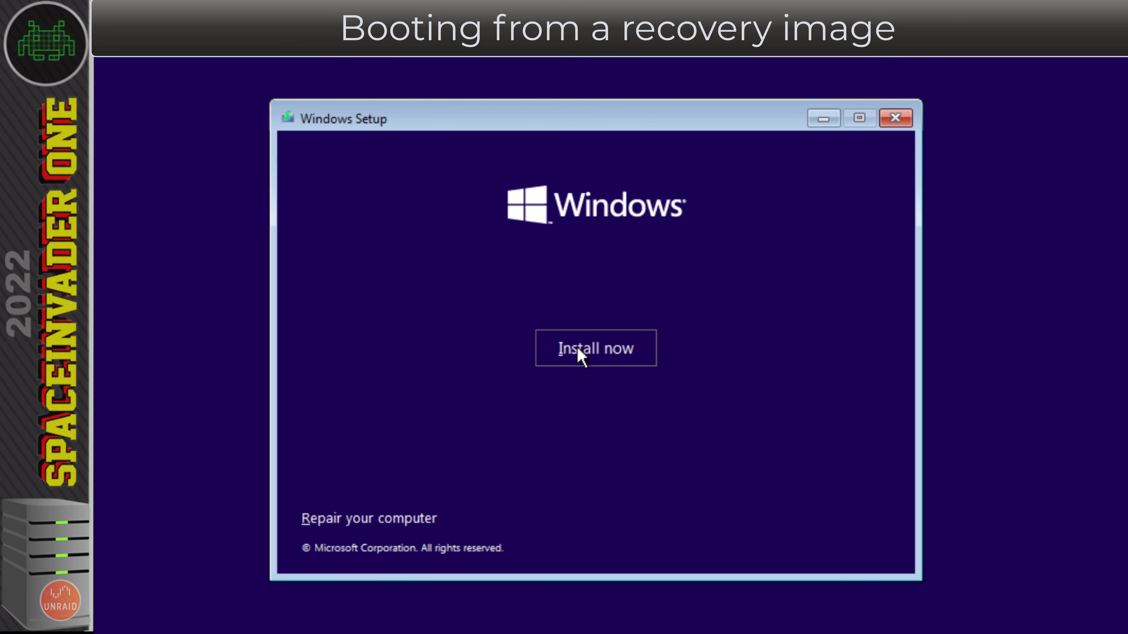
click(397, 522)
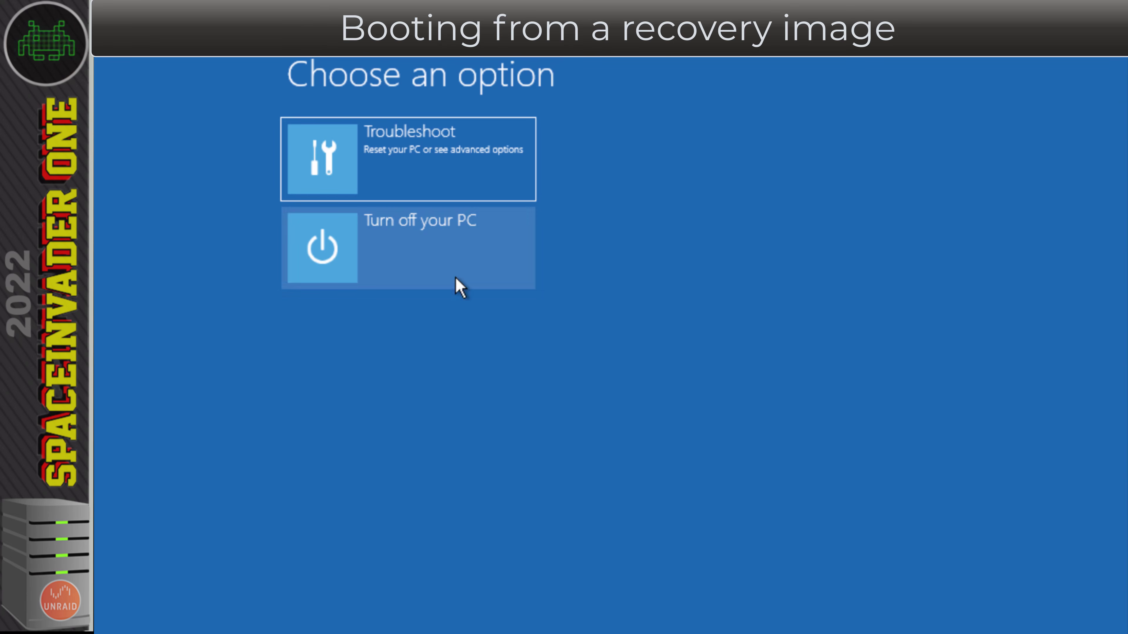
click(350, 145)
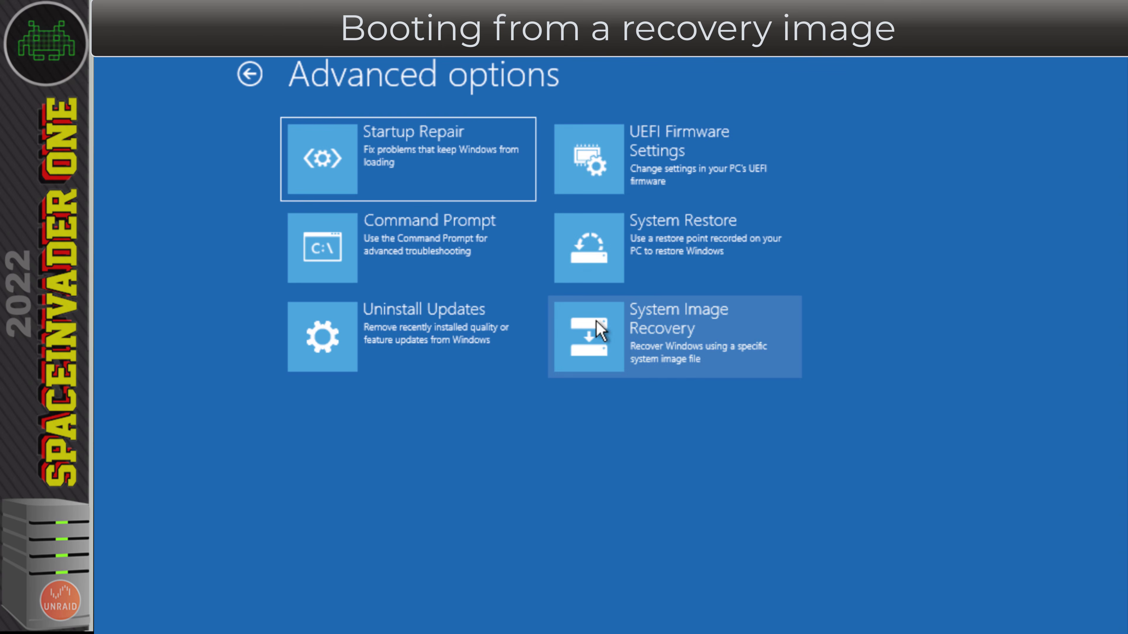
click(644, 334)
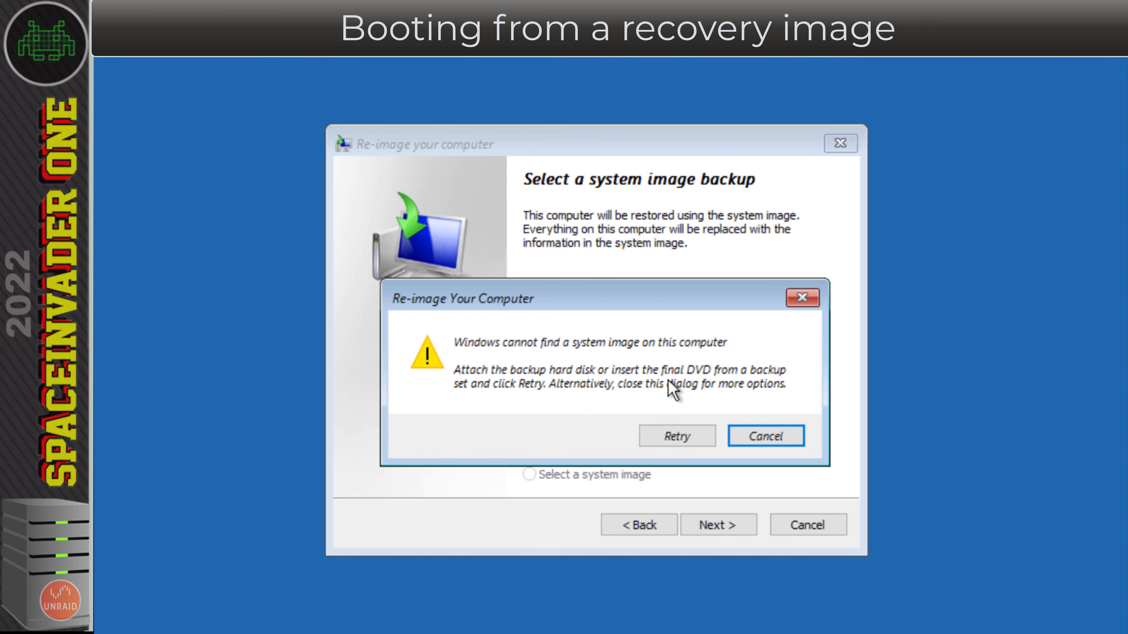
Choose to select a system image by searching the network, and enter the network folder path beginning with \\10.10.20.199\backups\windo.
click(753, 440)
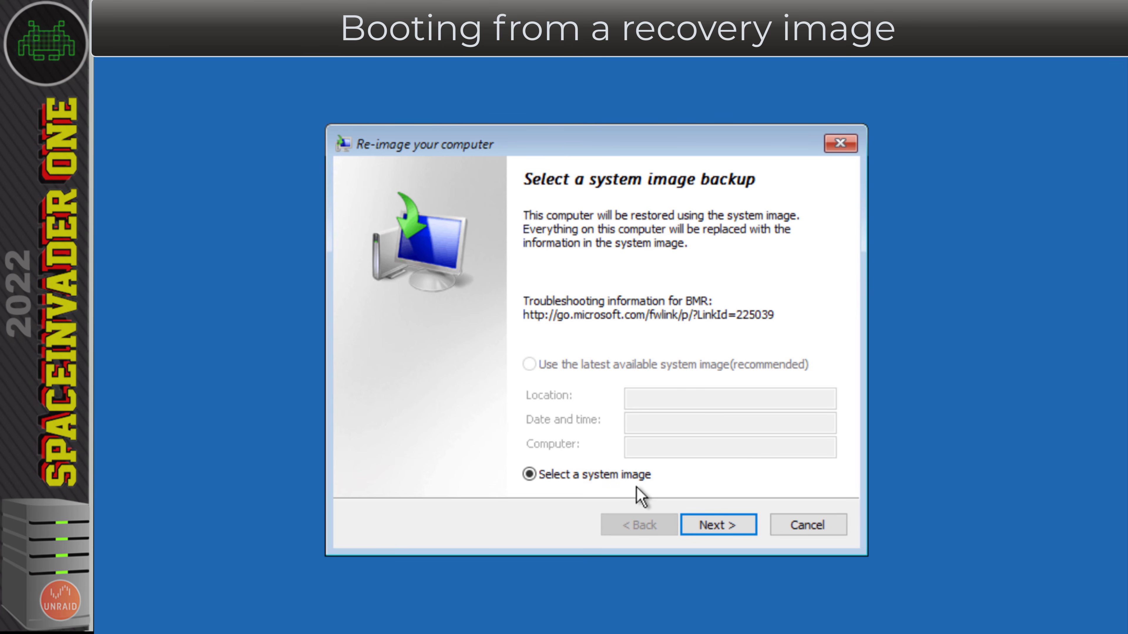
click(706, 529)
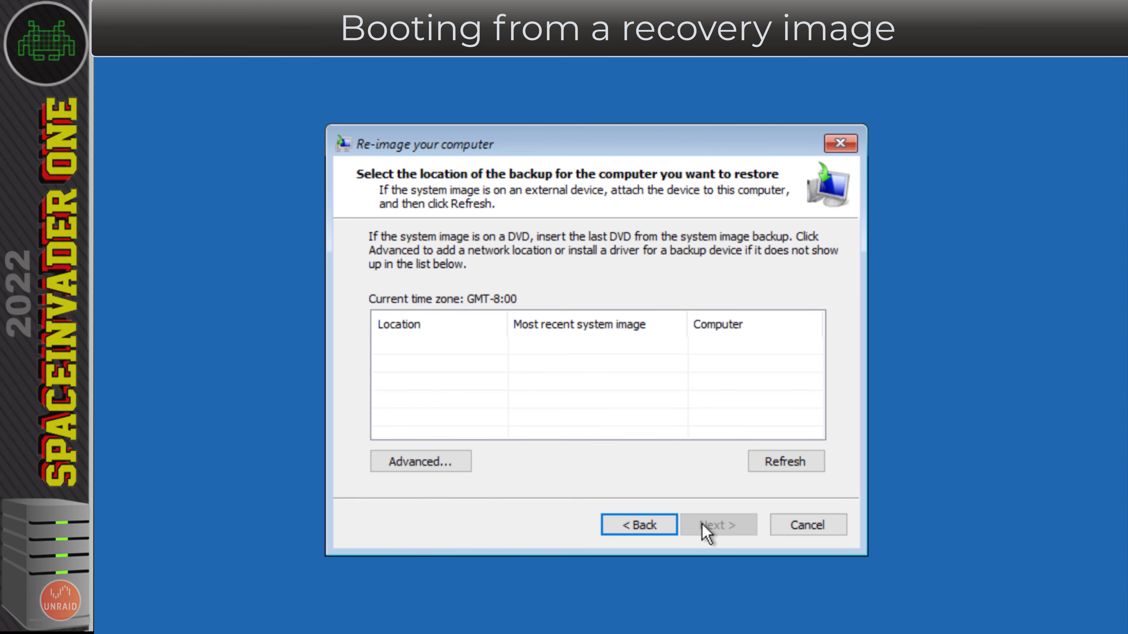
click(428, 462)
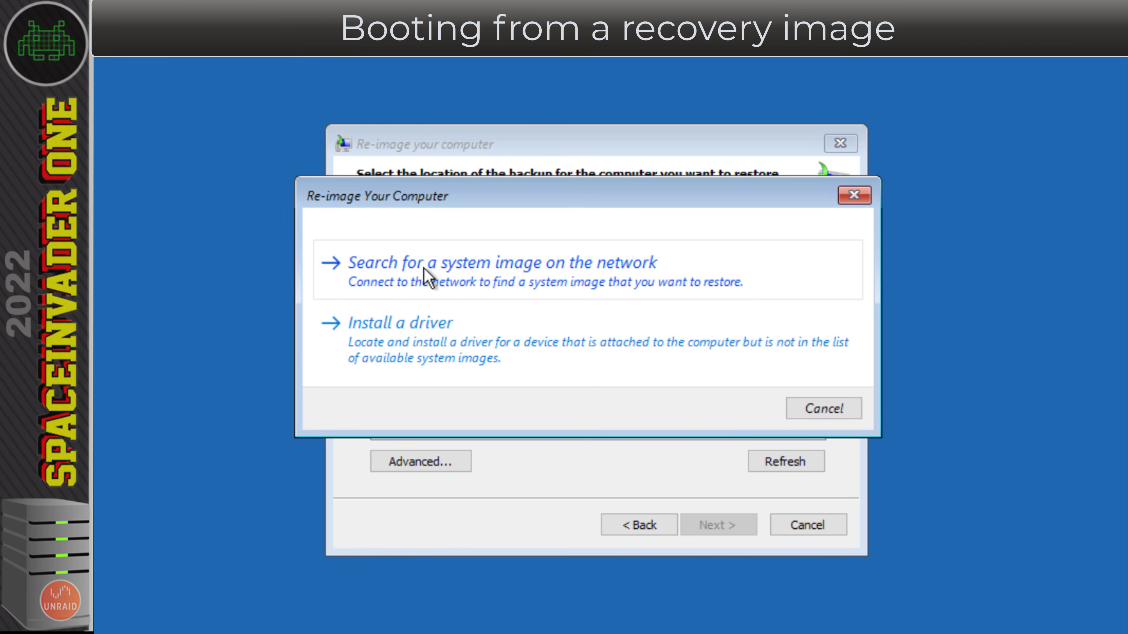
click(520, 281)
text(\10.10.20.199\backups\windo)
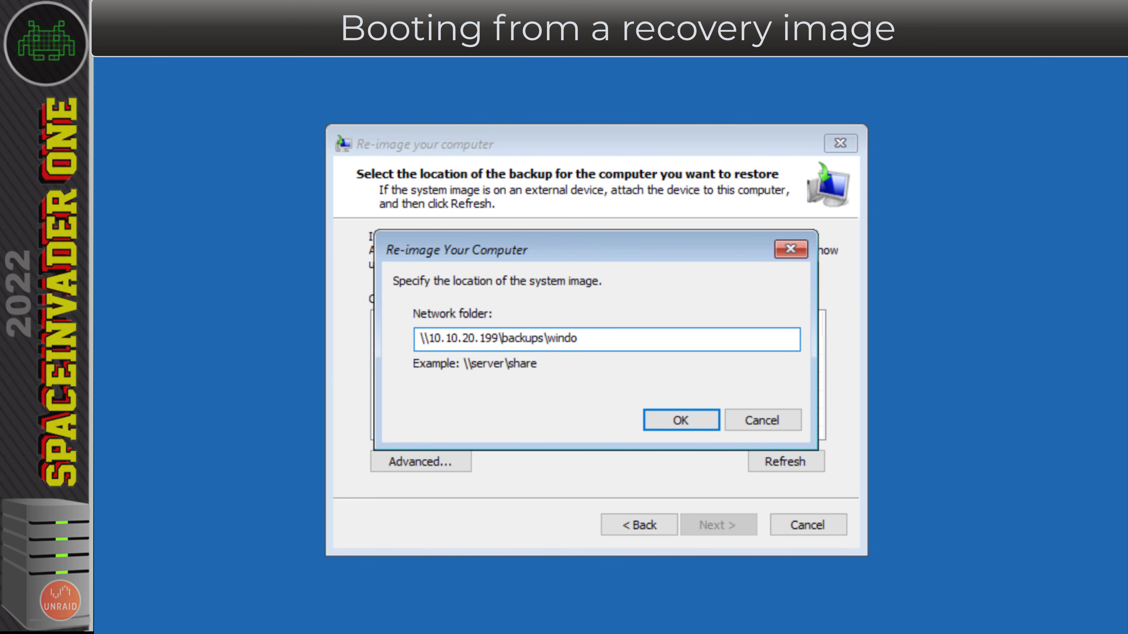